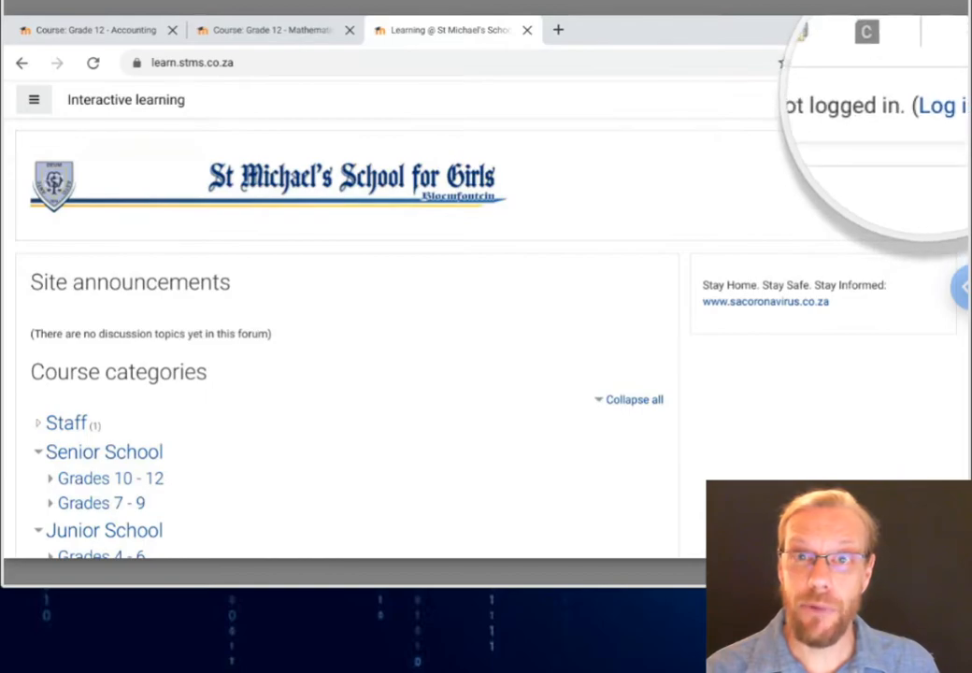
Log in to the school's learning site with the saved credentials and look through the My courses list on the home page.
click(937, 100)
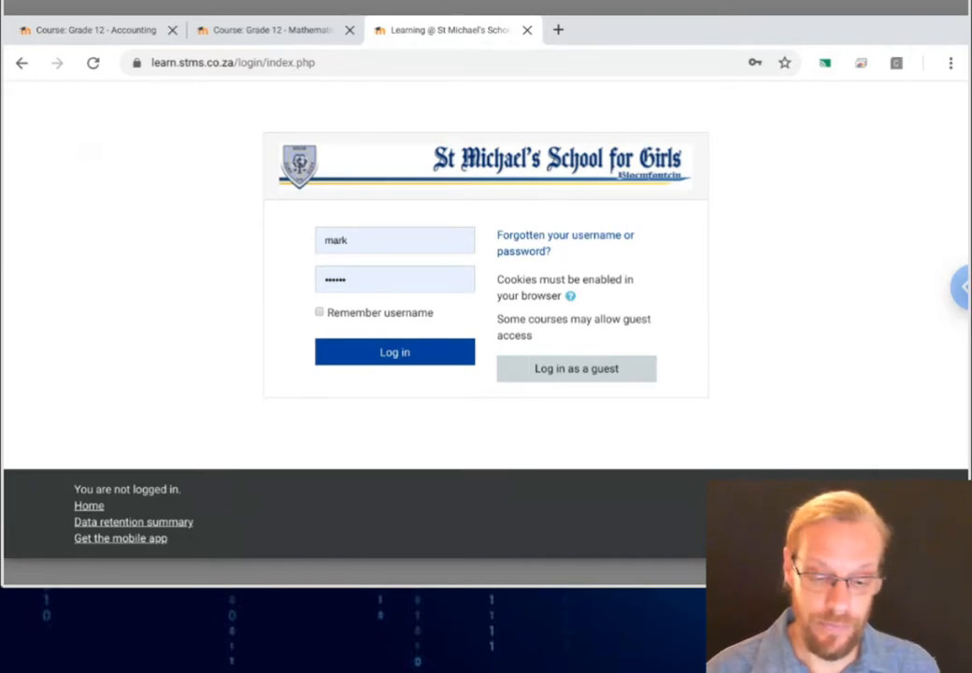
key(Return)
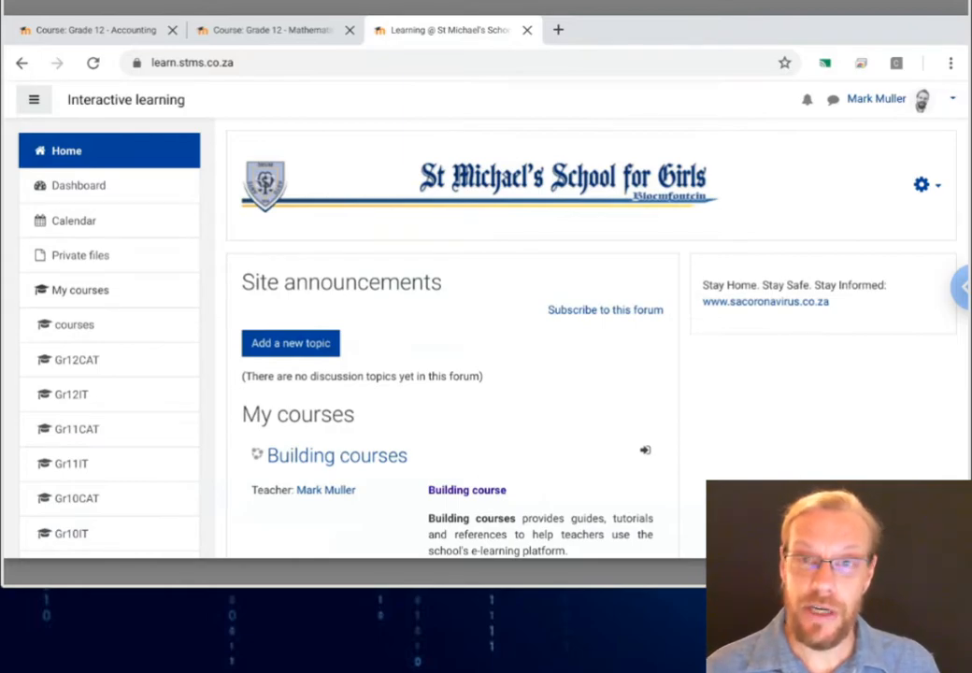
scroll(448, 374, down, 3)
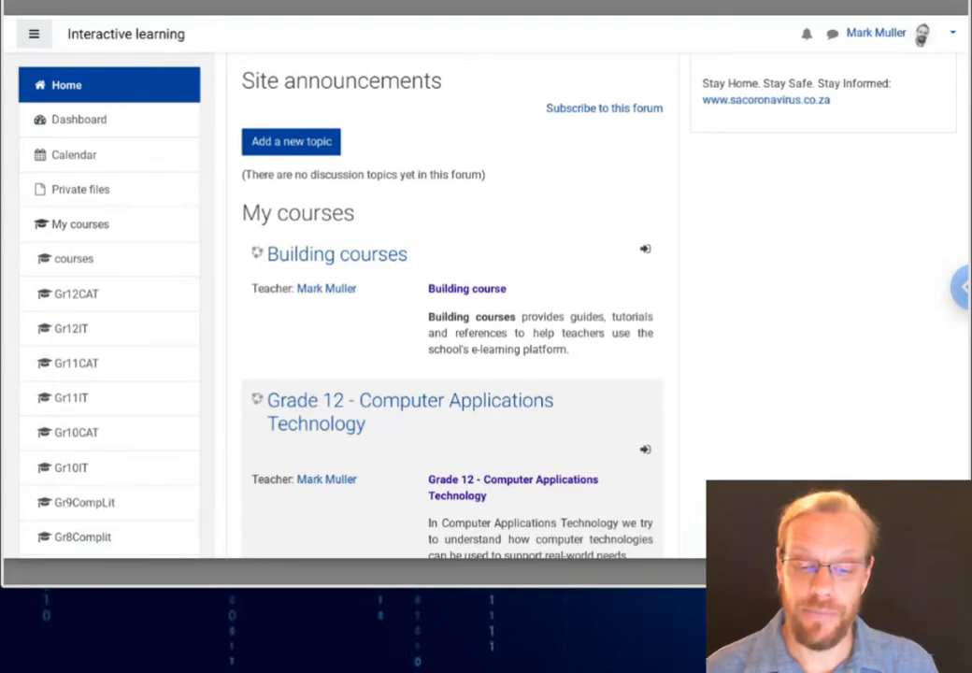
scroll(920, 56, up, 2)
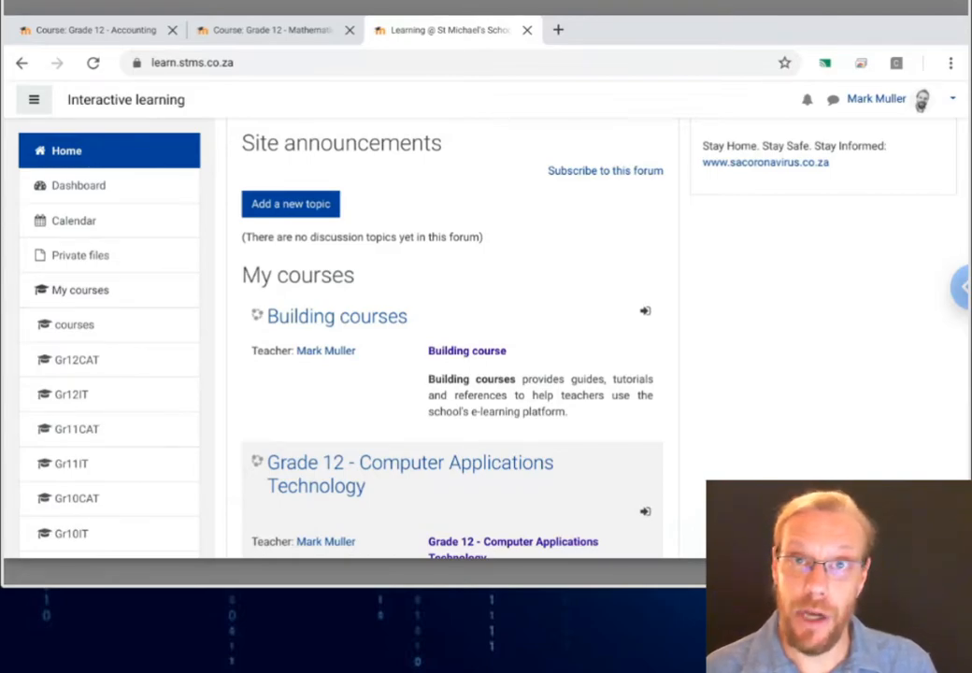
scroll(448, 327, down, 3)
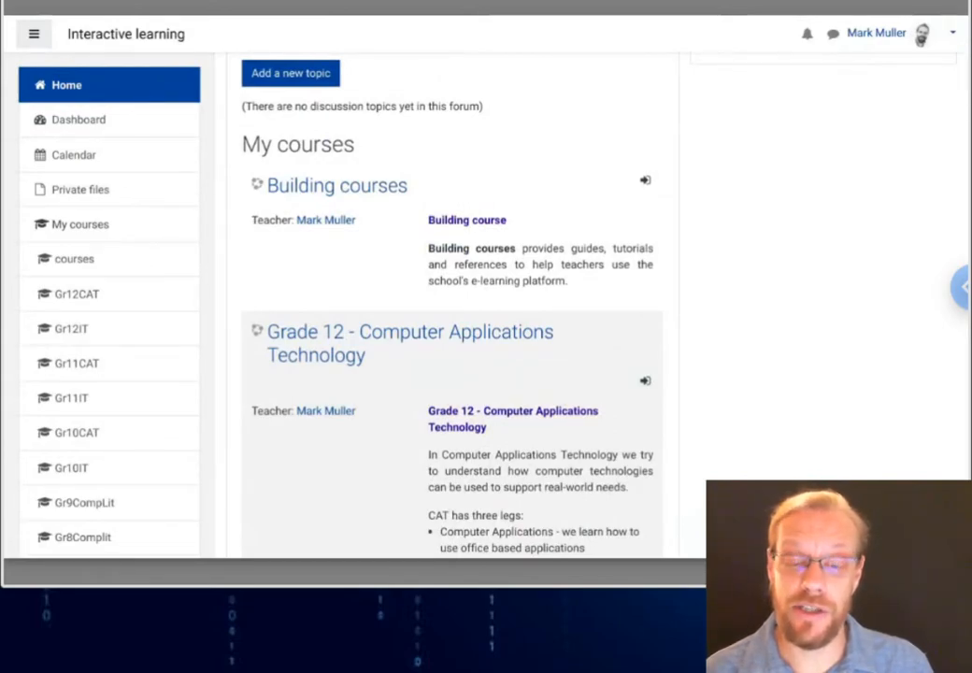
scroll(448, 327, up, 3)
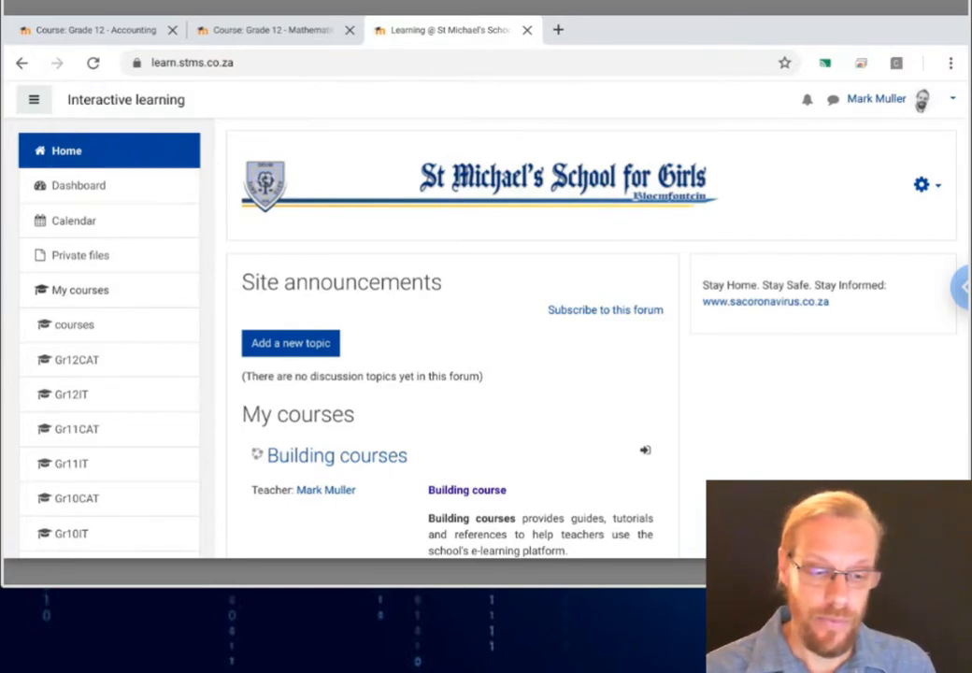
Review the weekly sections of the Grade 12 - Accounting course, including 3 February - 9 February, and compare them with the Grade 12 - Mathematics course.
key(ctrl+Tab)
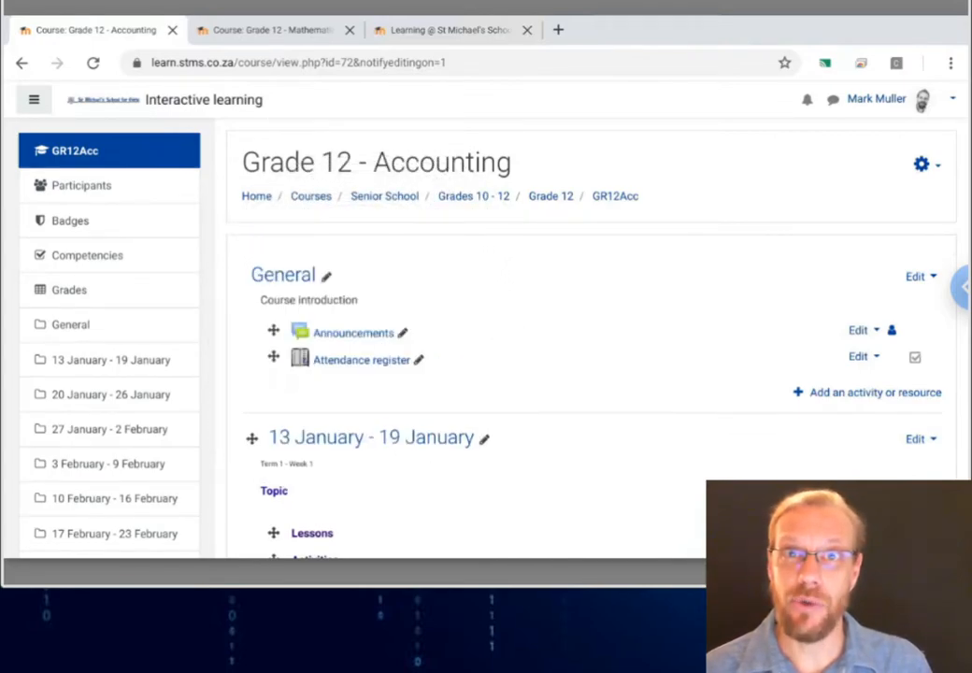
scroll(589, 327, down, 10)
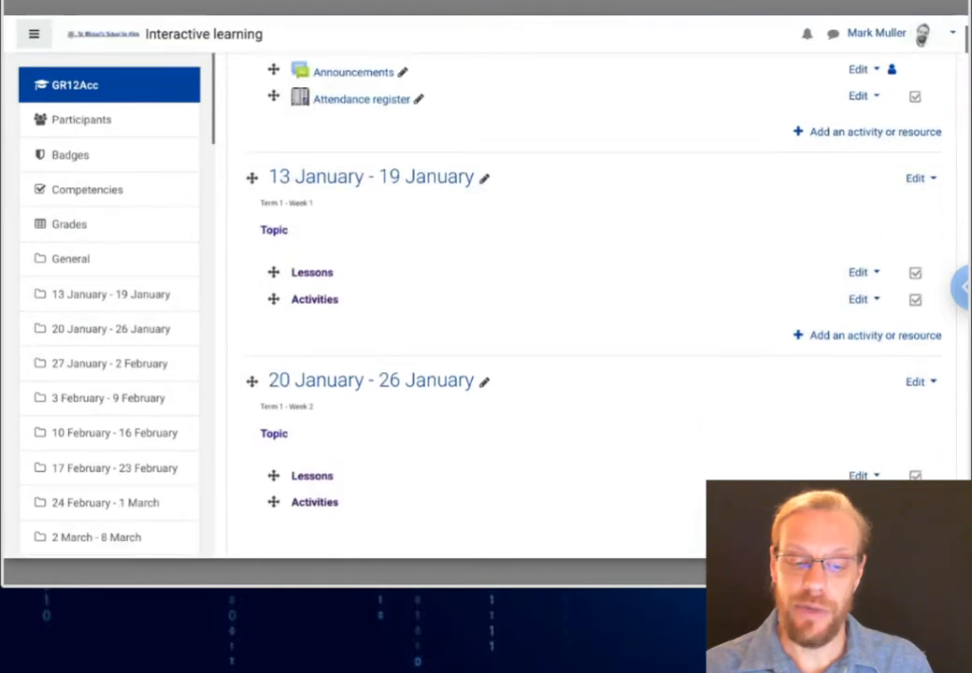
click(107, 397)
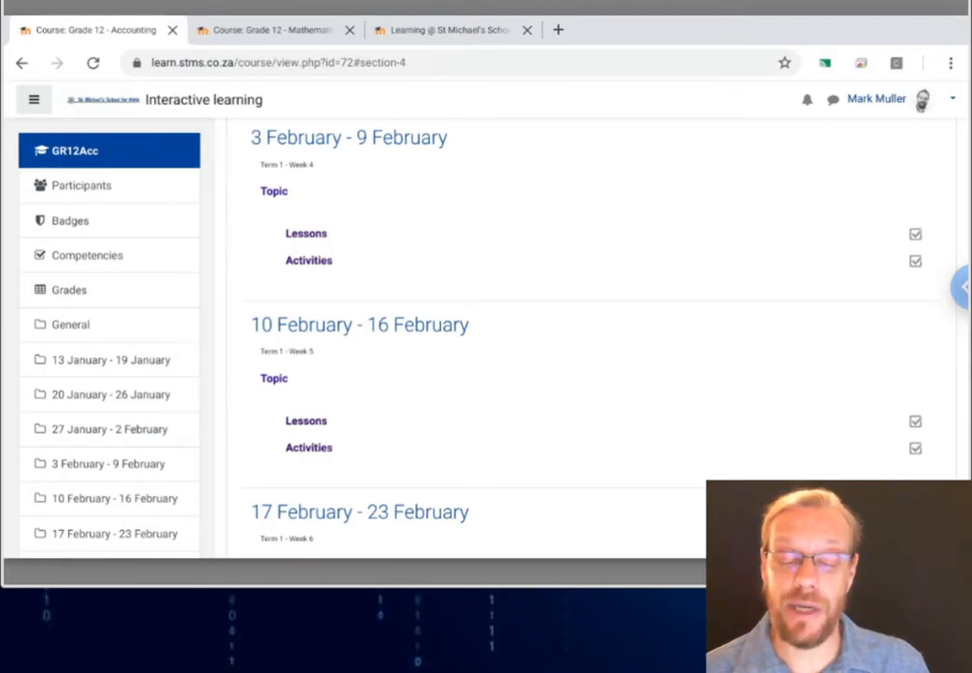
scroll(920, 104, up, 8)
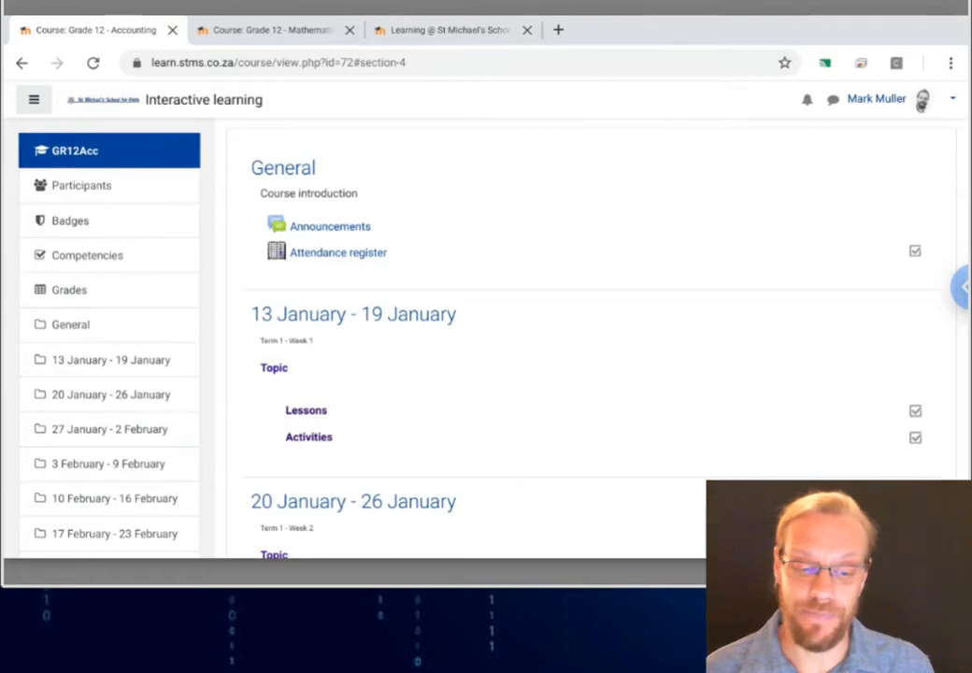
scroll(920, 105, up, 2)
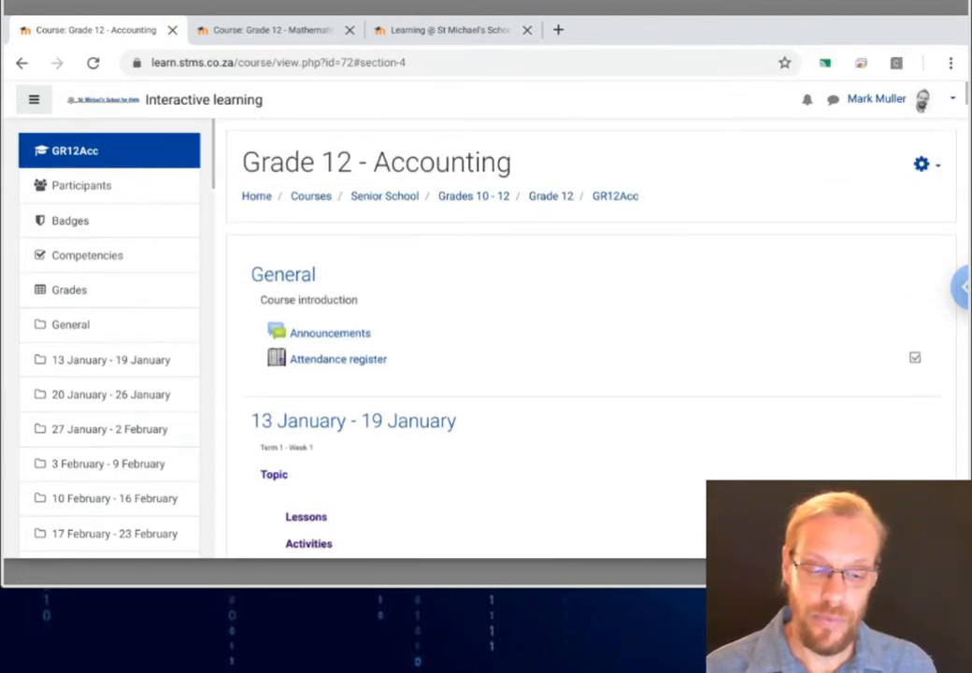
key(ctrl+Tab)
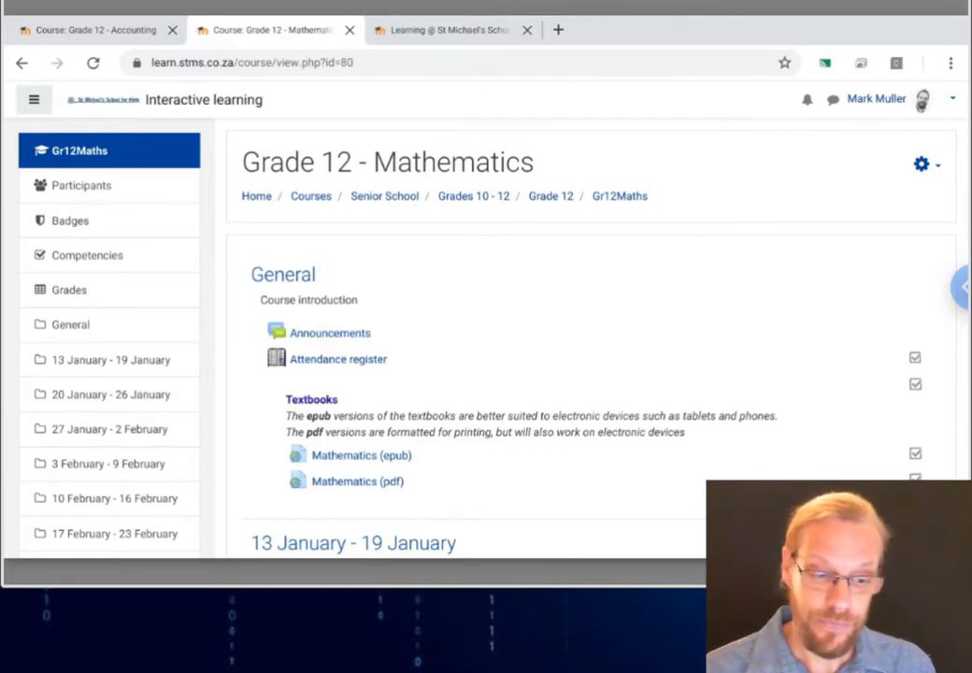
key(ctrl+shift+Tab)
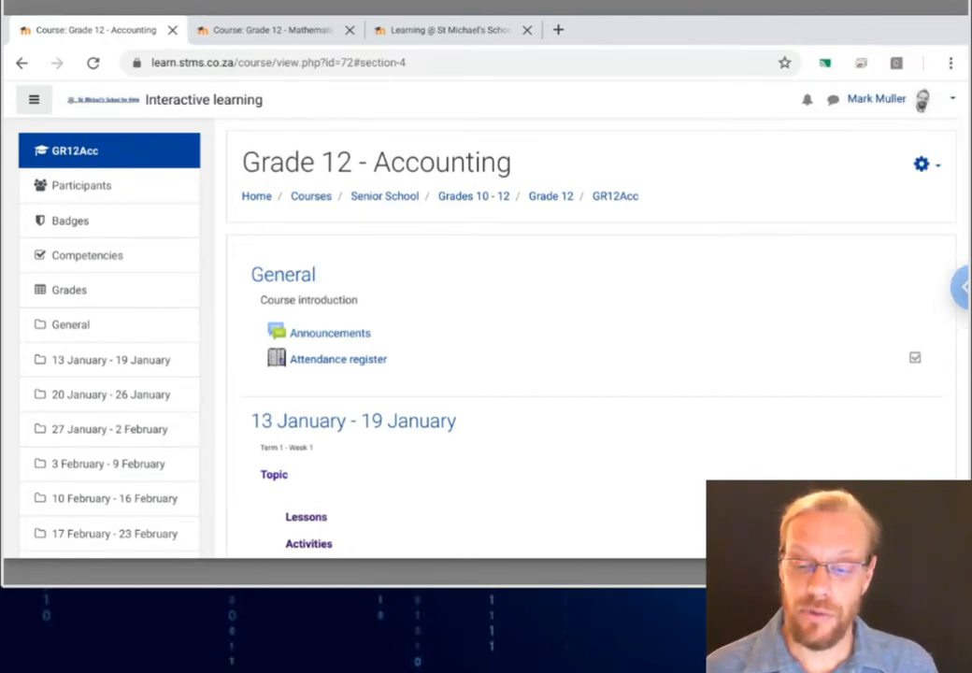
Examine the General section of the Grade 12 - Accounting course settings, and return to the course page.
click(921, 164)
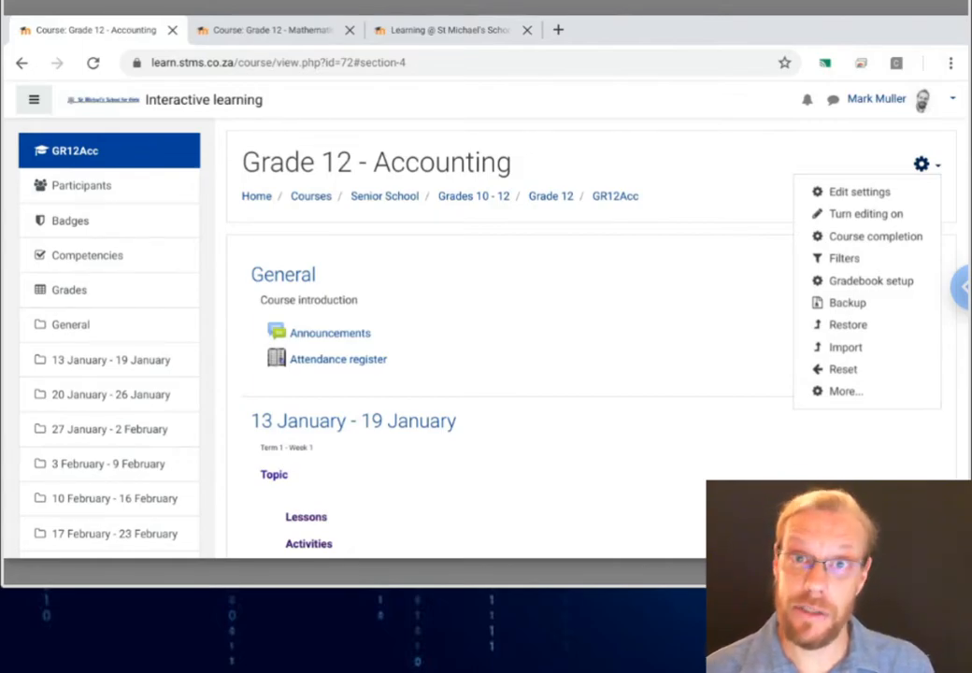
click(846, 191)
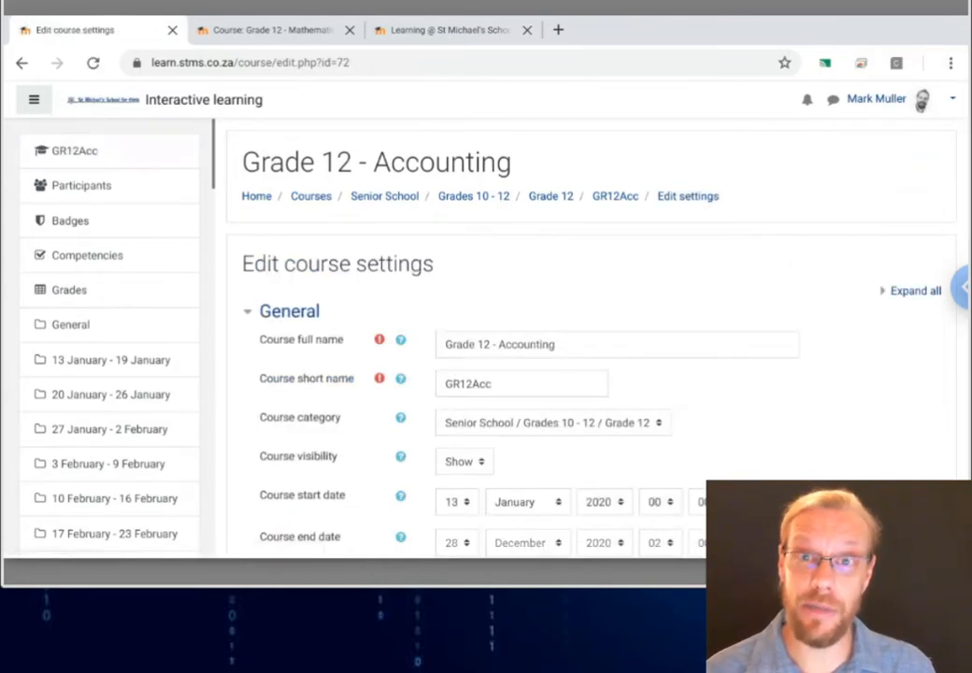
scroll(591, 346, down, 2)
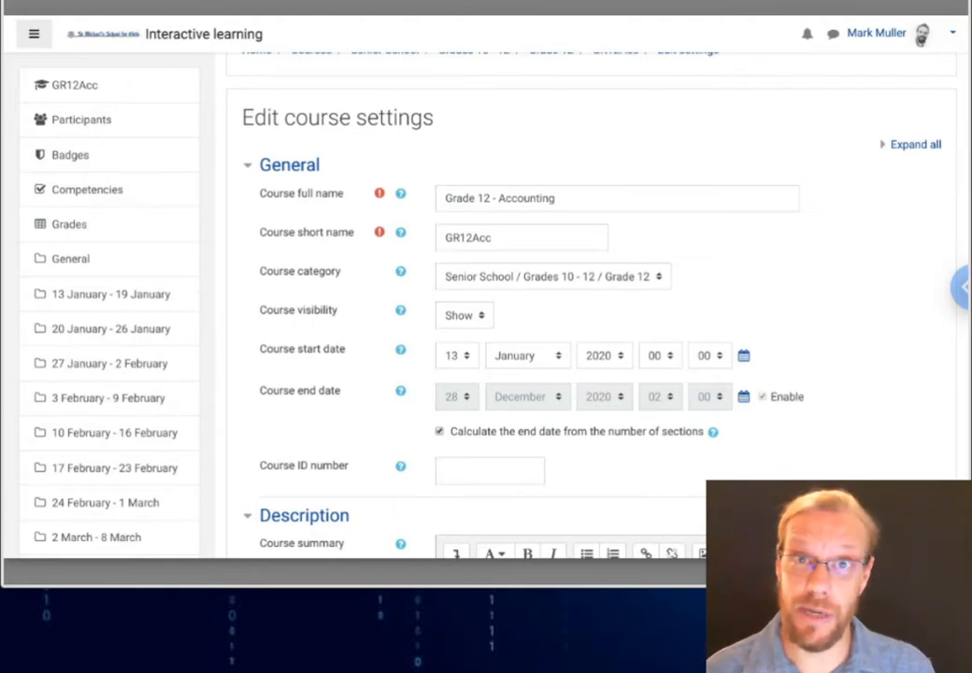
scroll(591, 346, up, 2)
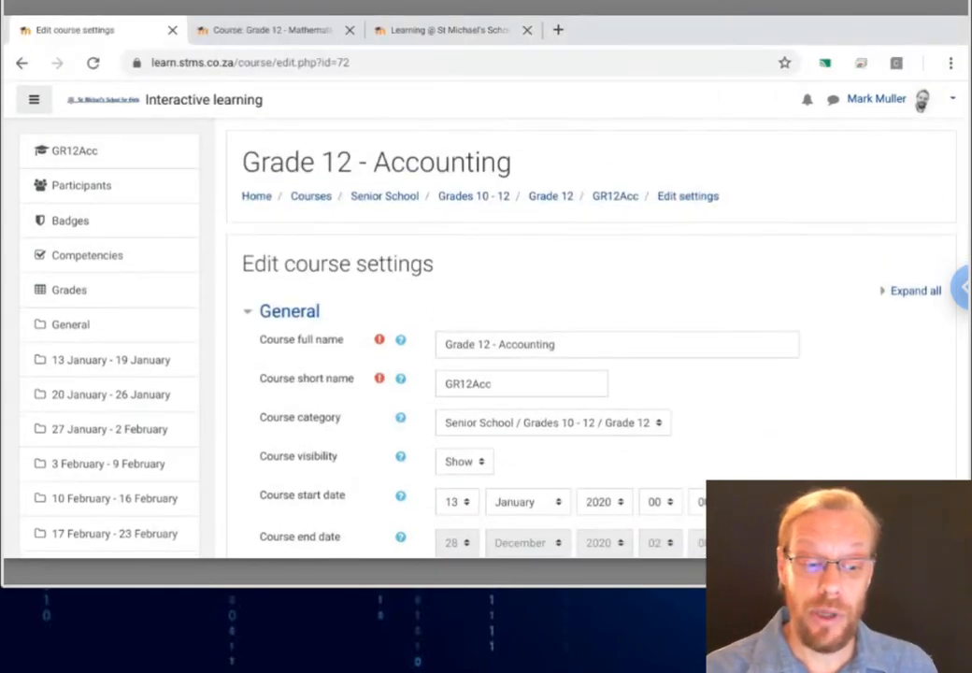
click(22, 62)
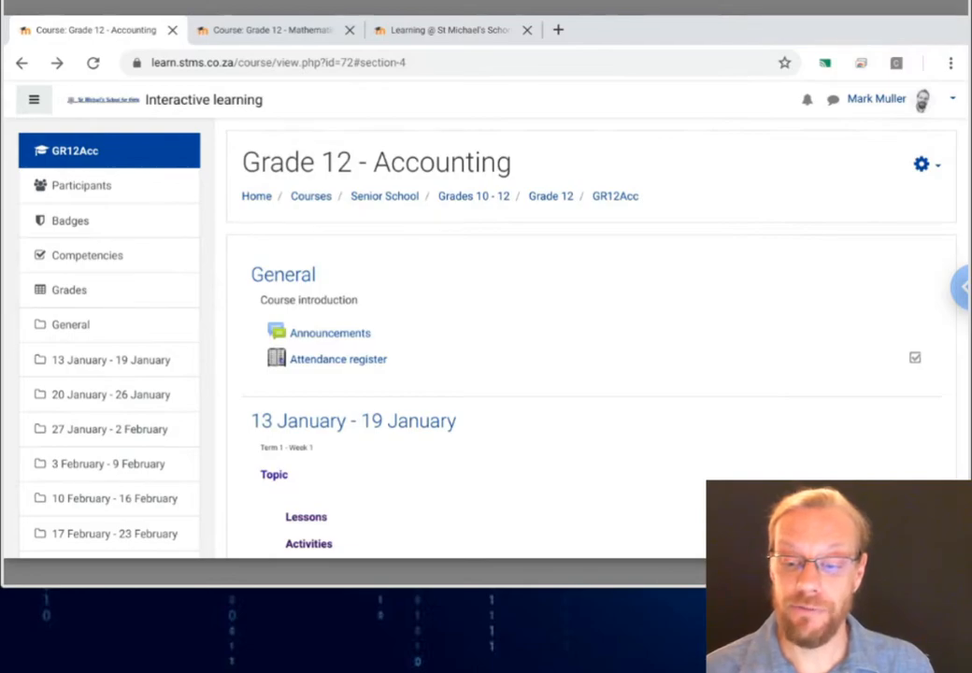
Turn editing on for the Accounting course and add the Learner Parent Emails Excel file from Downloads below the Attendance register in General.
click(924, 163)
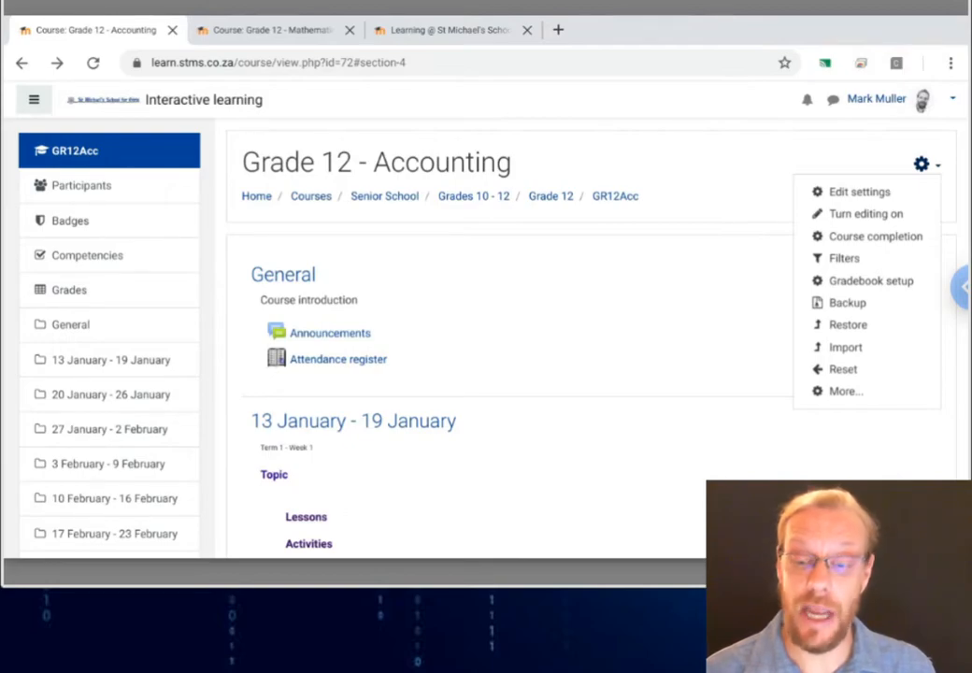
click(865, 213)
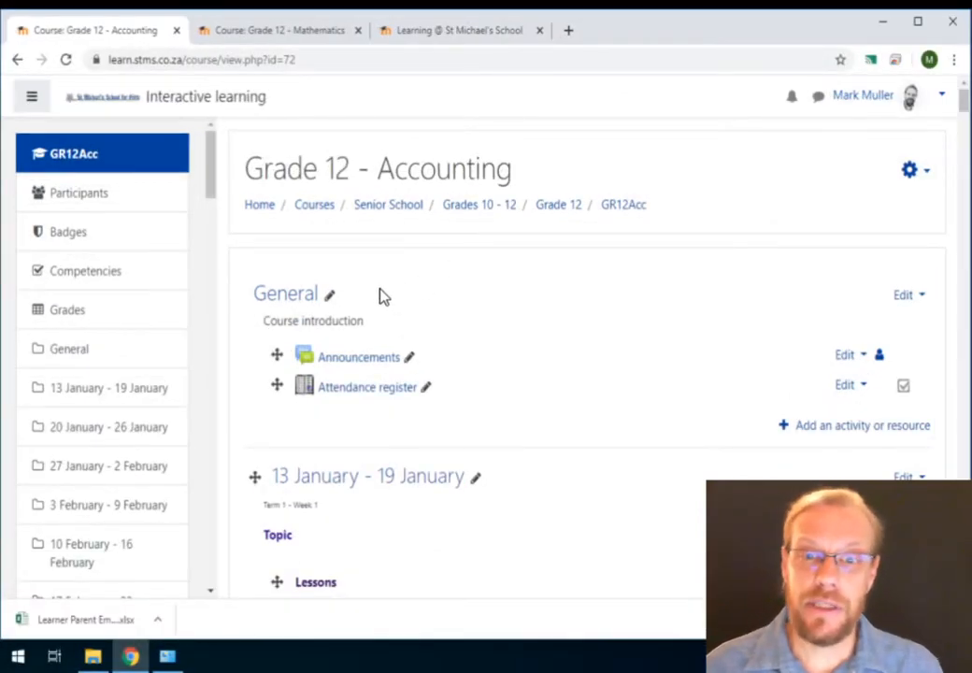
click(94, 657)
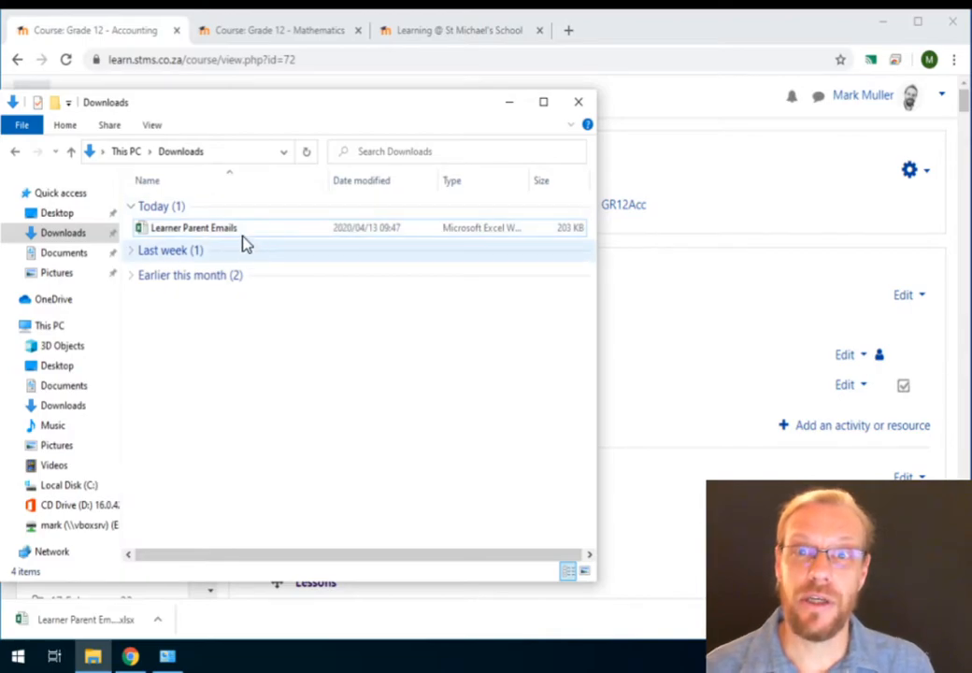
drag(177, 232, 742, 425)
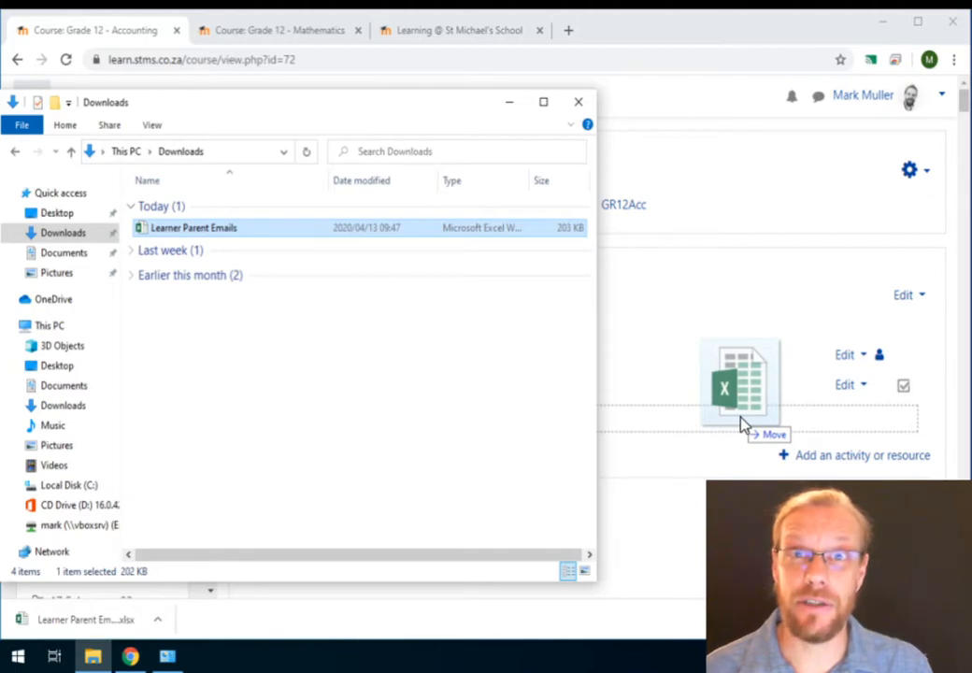
drag(743, 425, 743, 425)
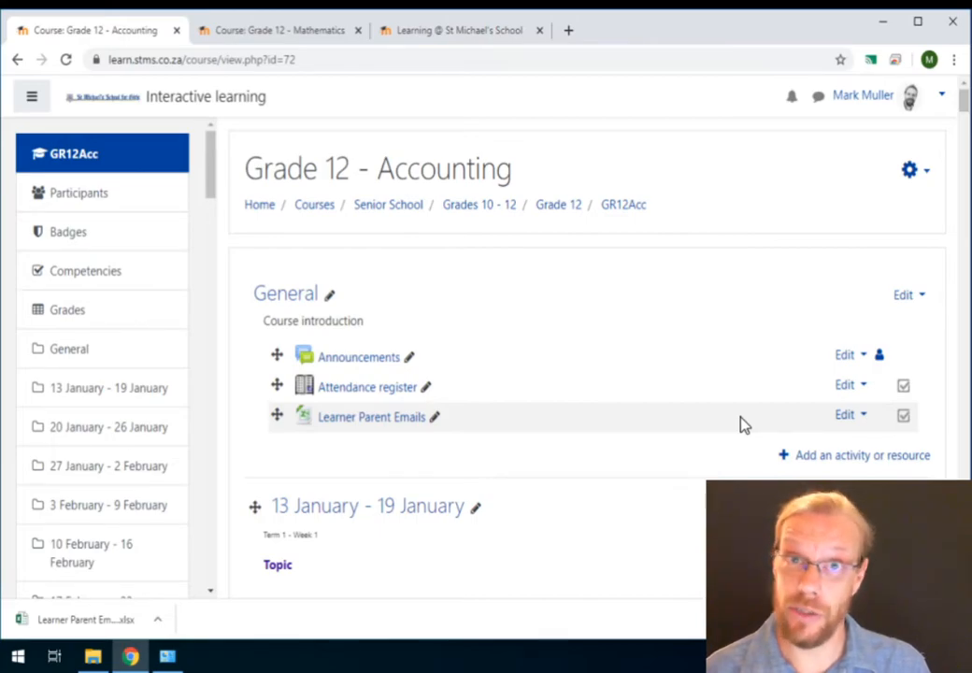
Delete the Learner Parent Emails file from the course's General section.
click(859, 418)
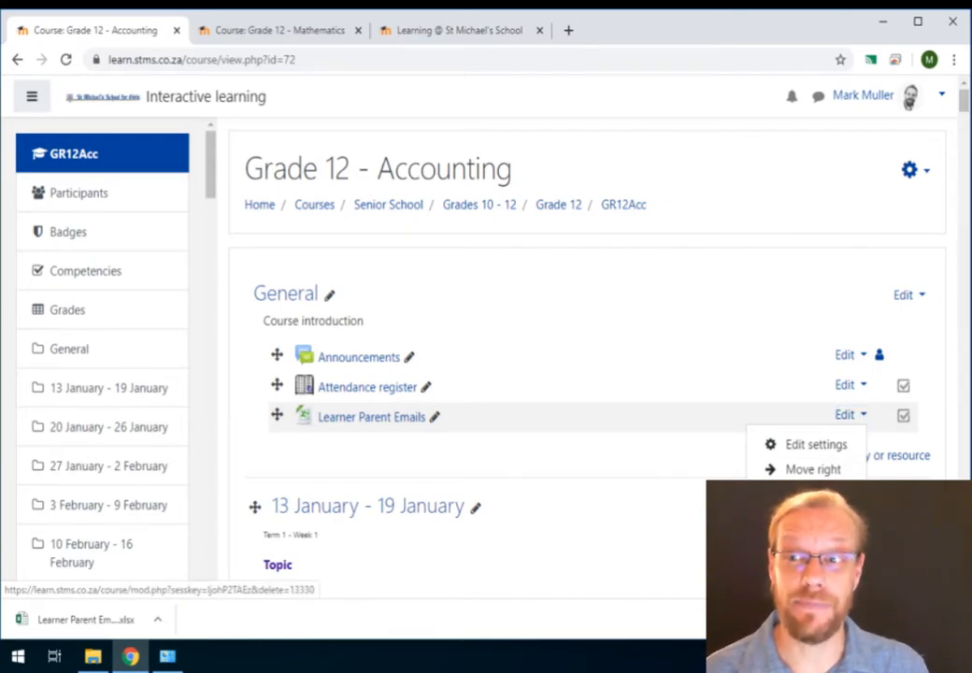
click(804, 570)
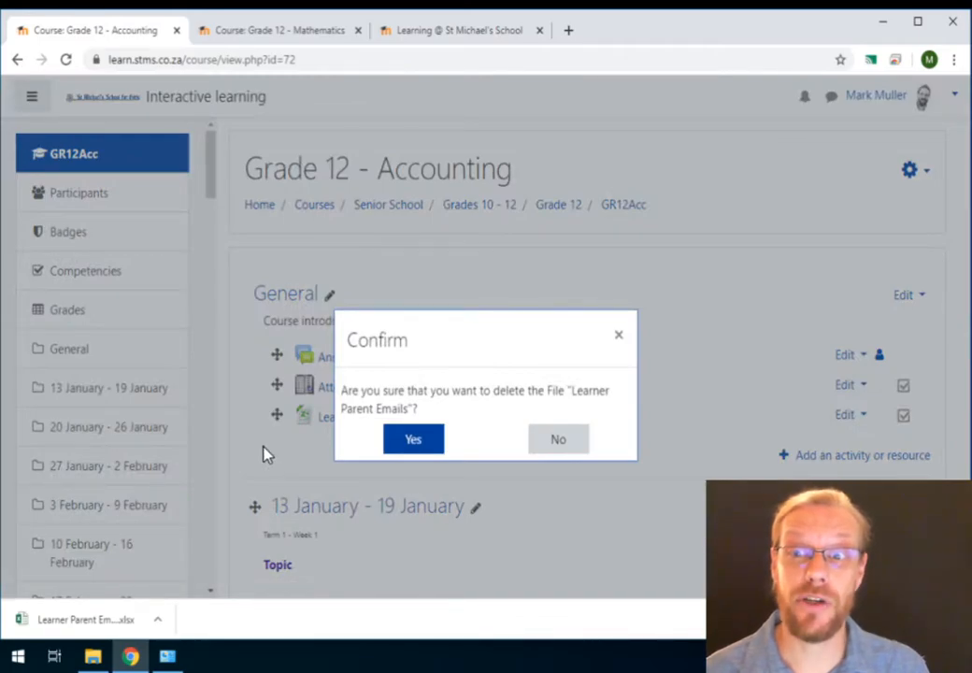
click(419, 447)
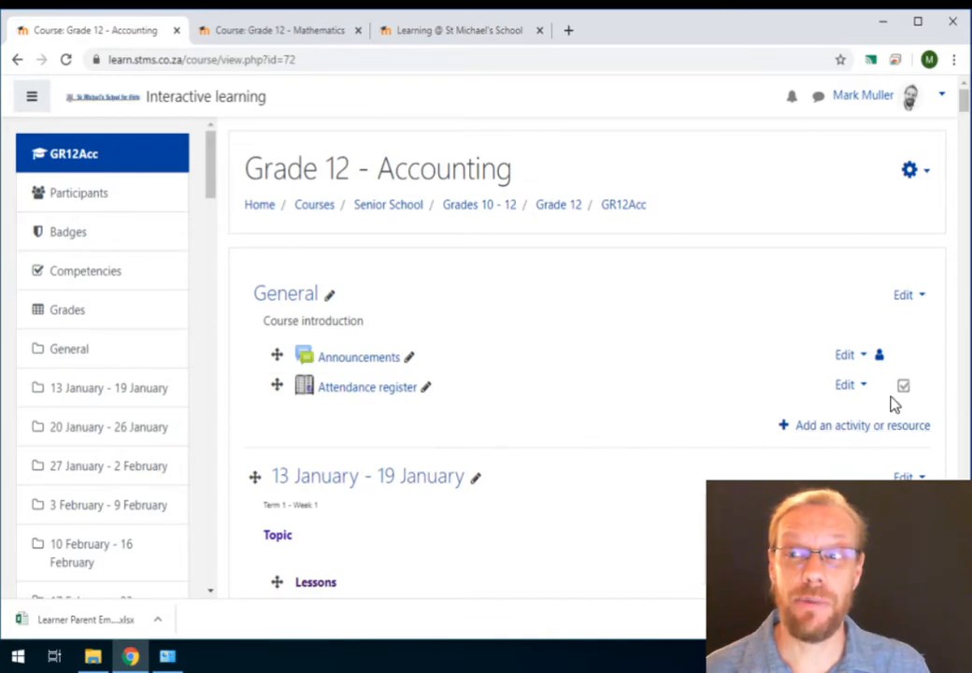
click(865, 389)
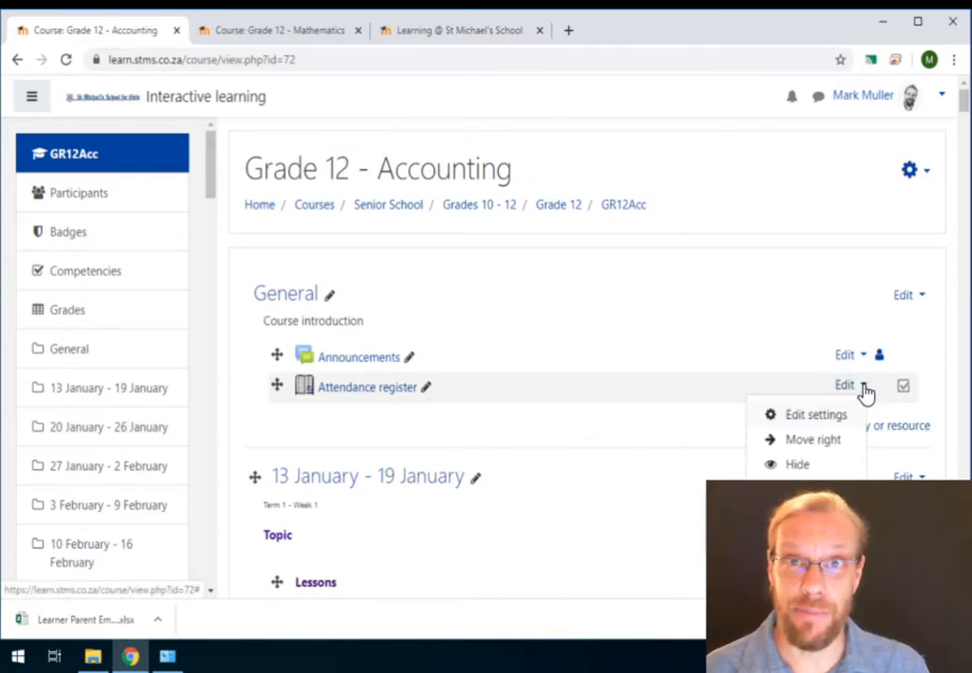
key(Escape)
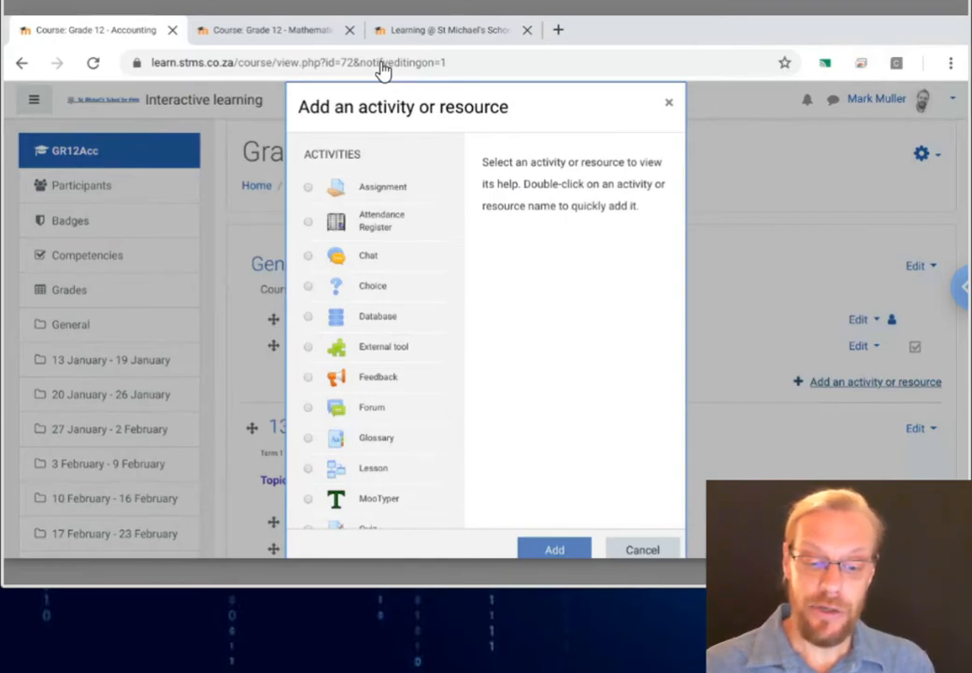
Examine the available activities and resources for the Accounting course, reading the help for Assignment, File, Page, URL and Survey.
scroll(383, 327, down, 5)
scroll(383, 326, down, 4)
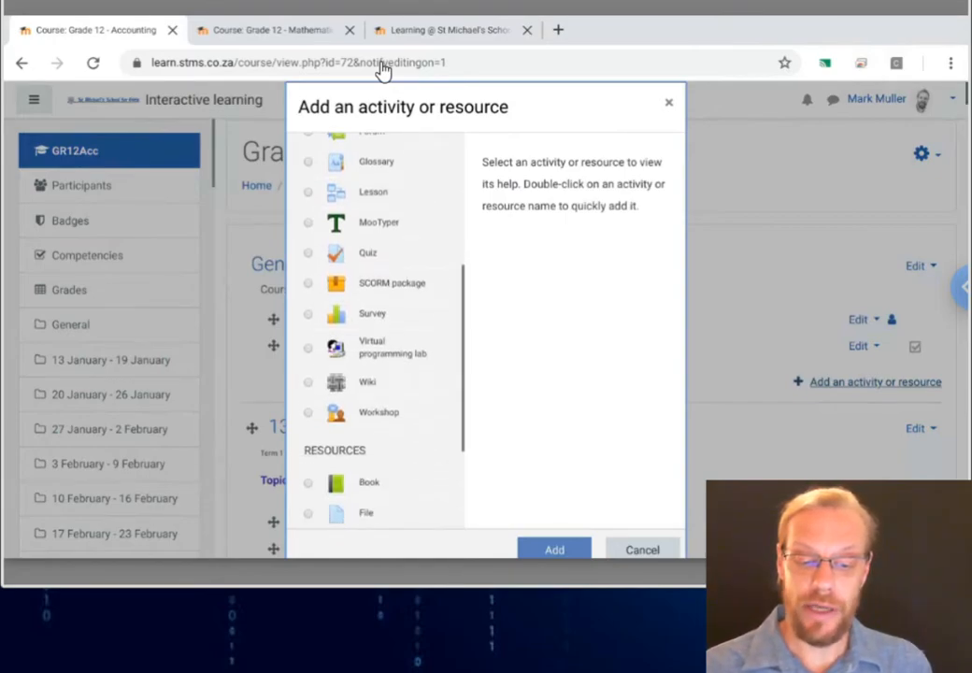
scroll(383, 327, up, 10)
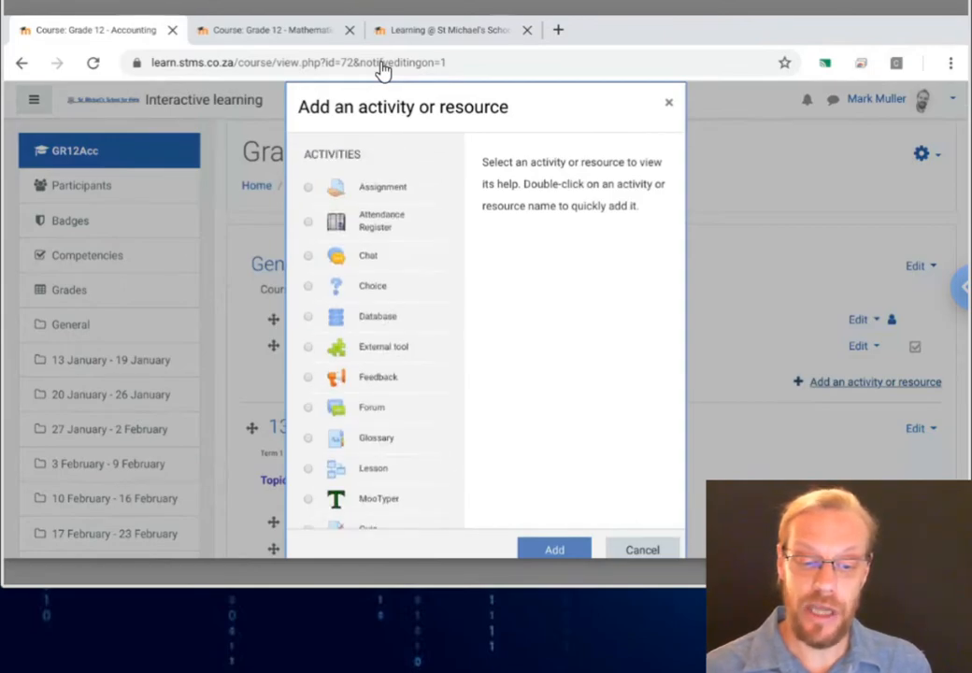
click(382, 187)
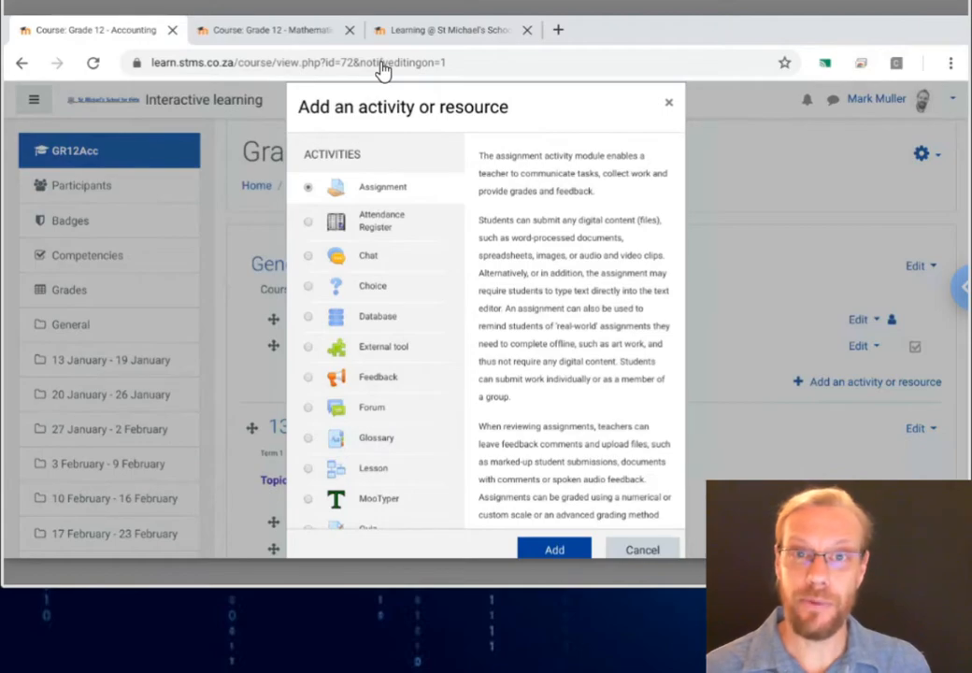
scroll(376, 336, down, 5)
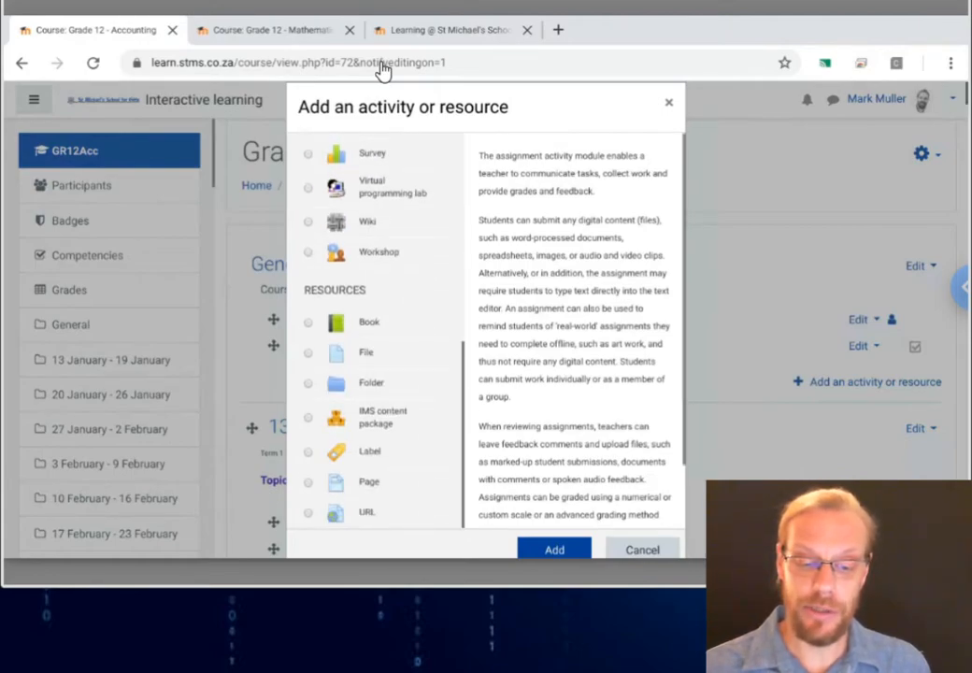
scroll(376, 336, down, 2)
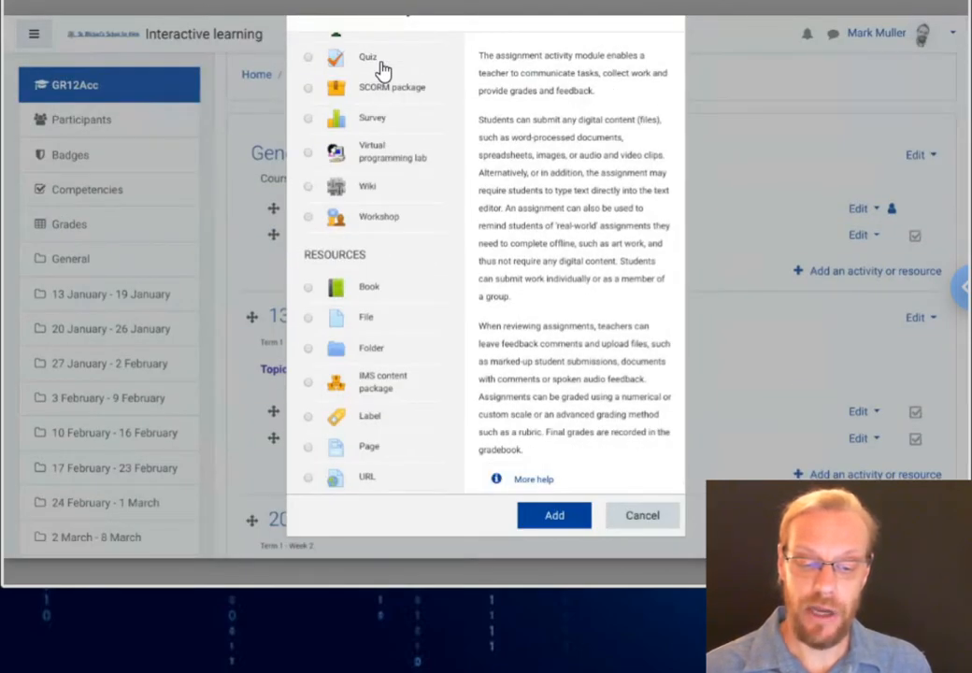
click(367, 317)
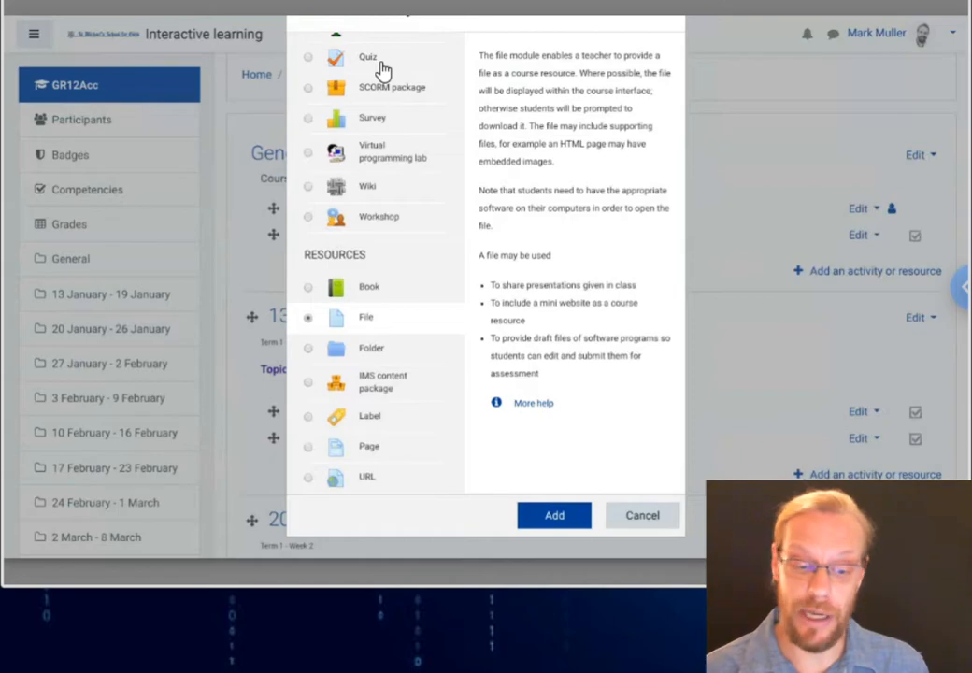
click(369, 446)
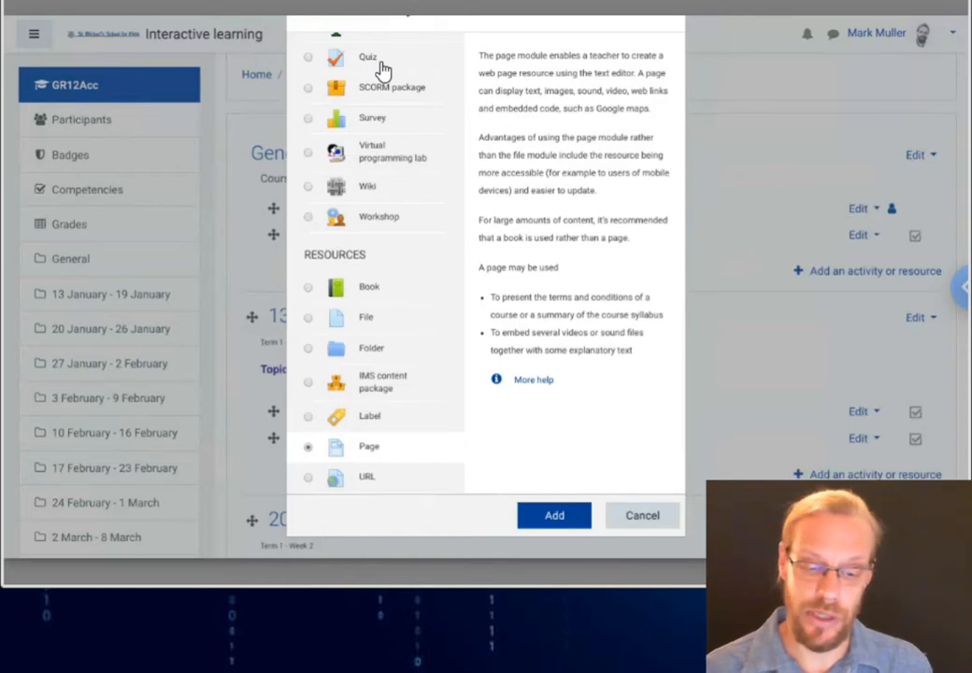
key(Down)
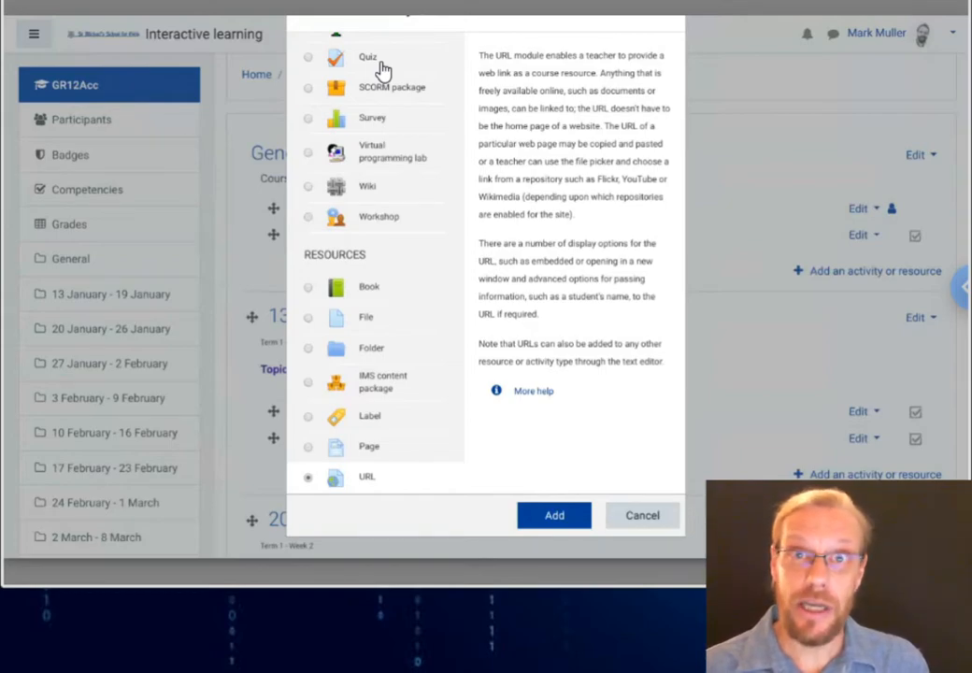
click(373, 120)
scroll(379, 130, up, 5)
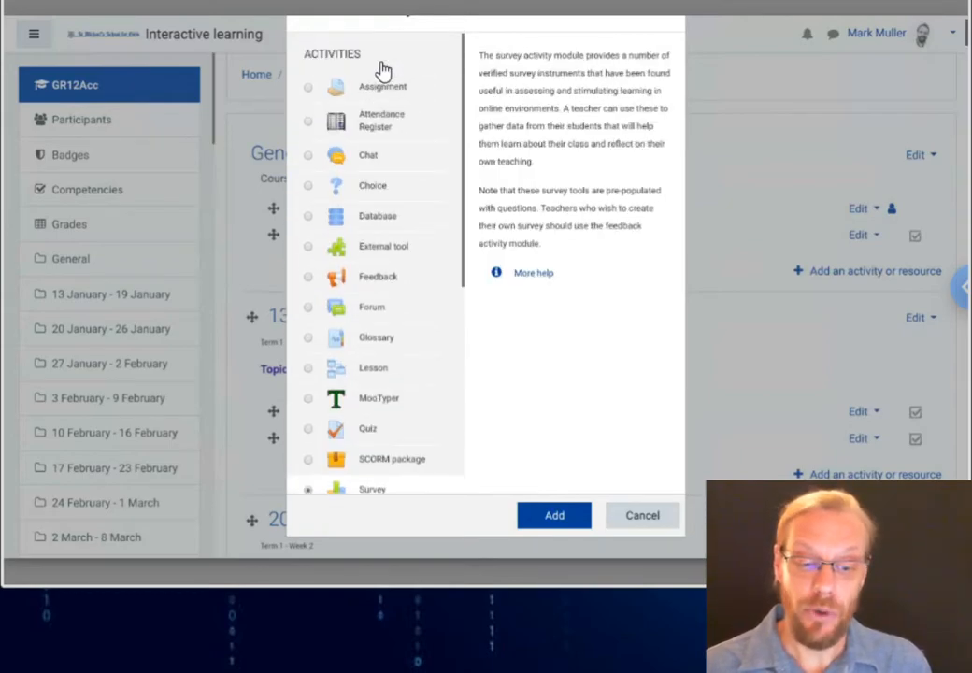
Open a new Assignment form for the course's General section and examine its name and description fields.
click(383, 75)
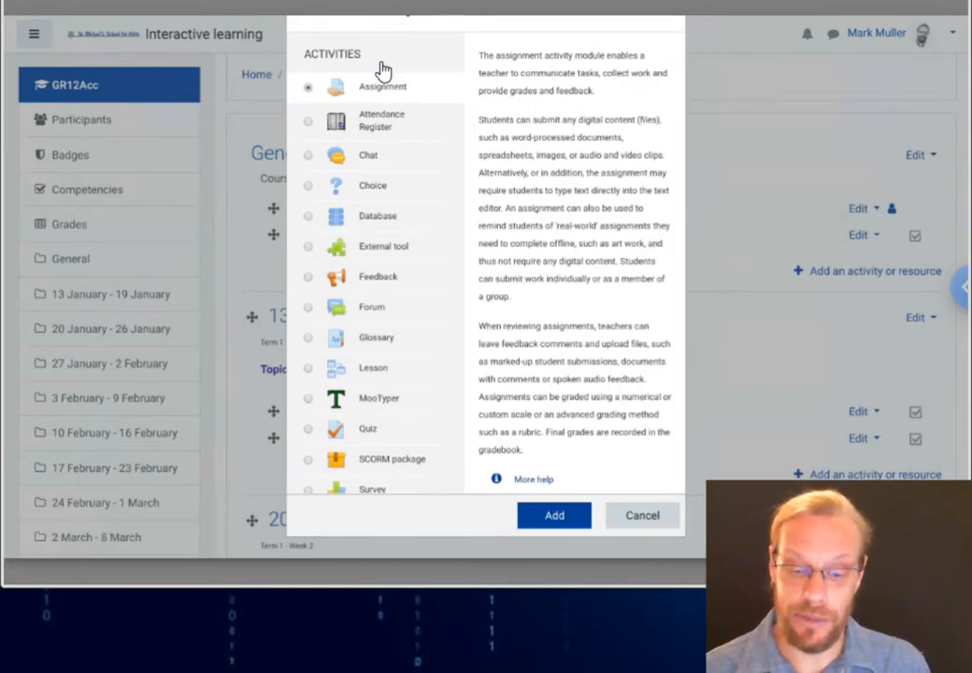
double_click(383, 71)
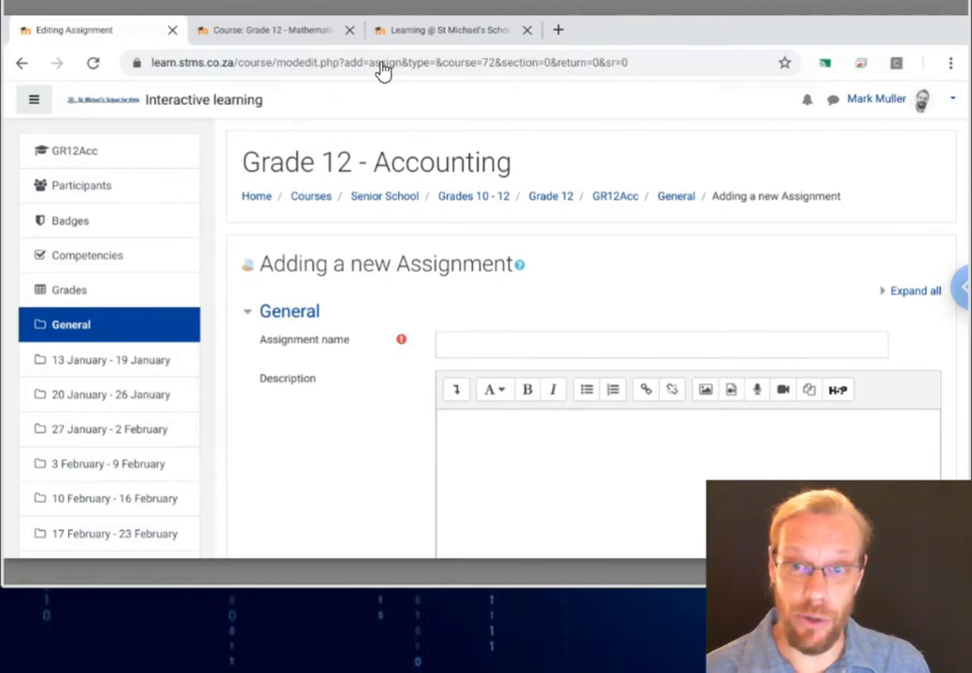
scroll(383, 72, down, 2)
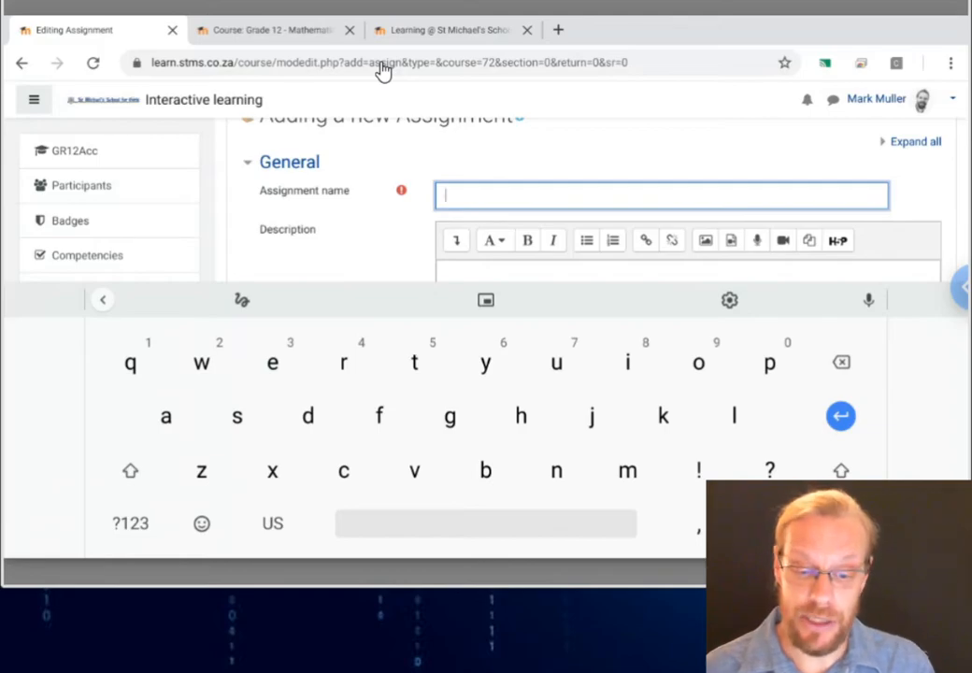
key(Tab)
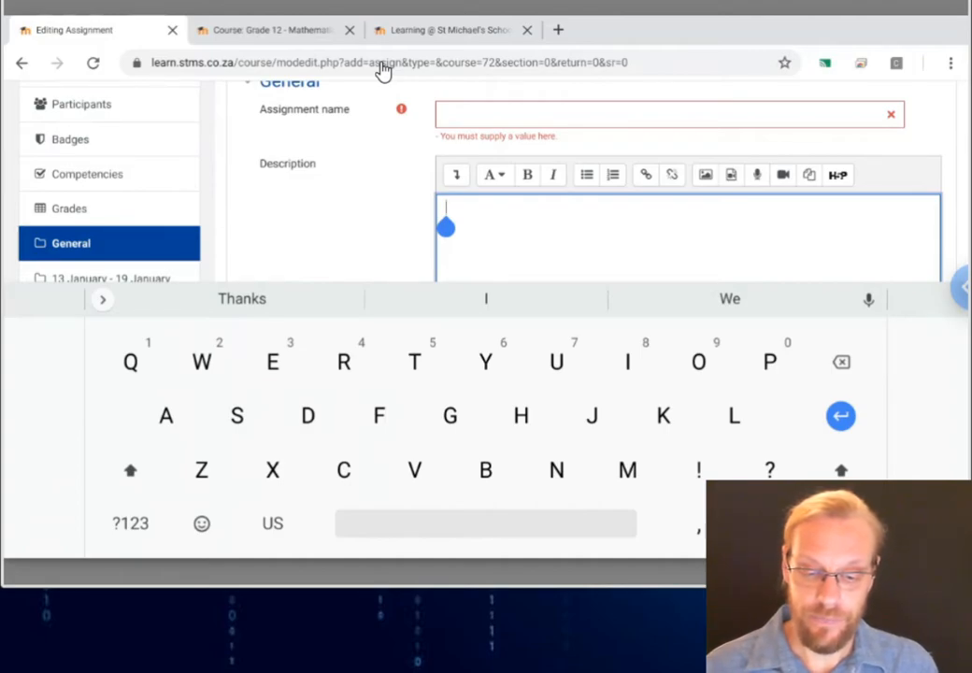
key(Escape)
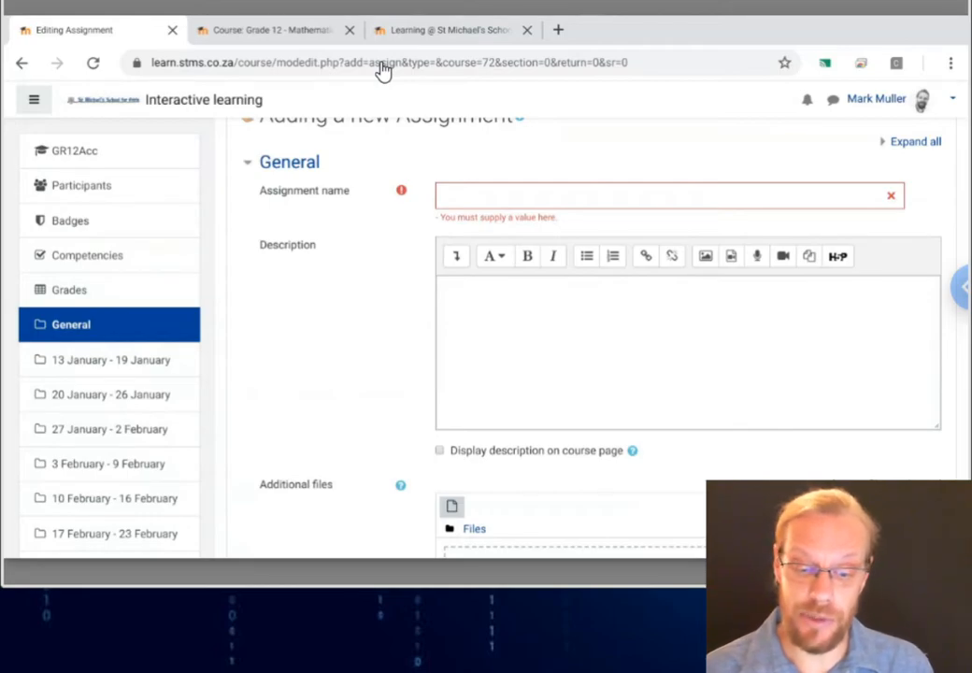
Disable the assignment's Allow submissions from, Due date and Remind me to grade by dates under Availability.
scroll(381, 71, down, 5)
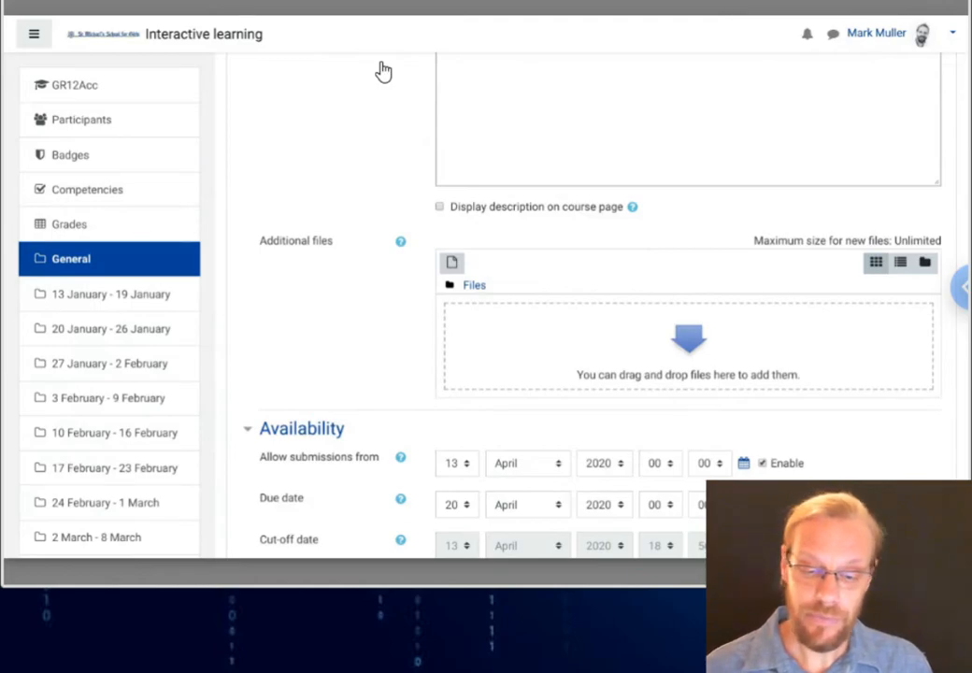
scroll(383, 71, down, 3)
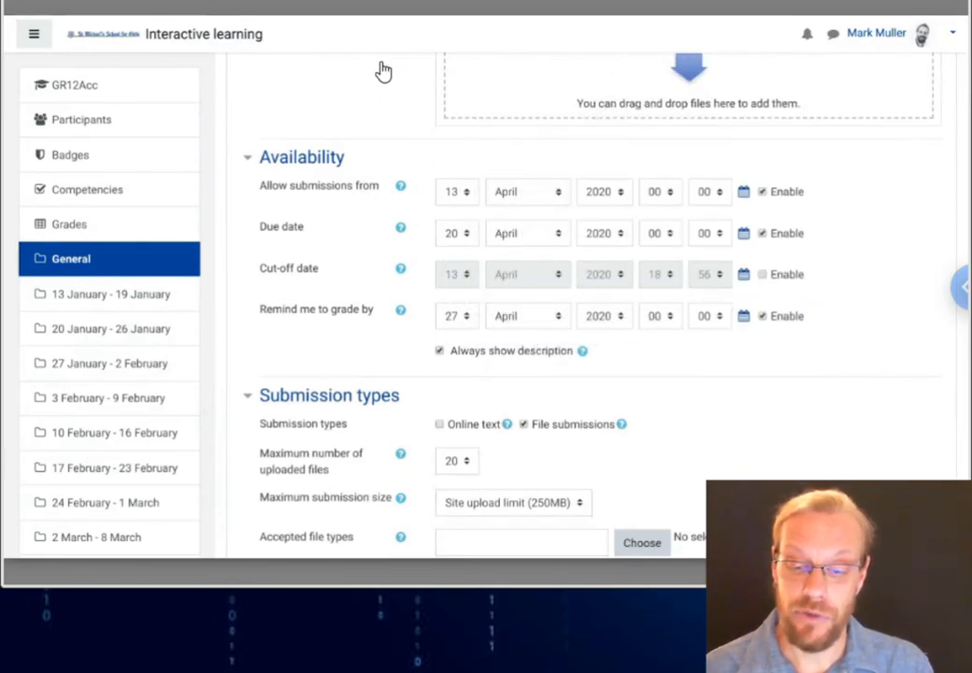
click(761, 191)
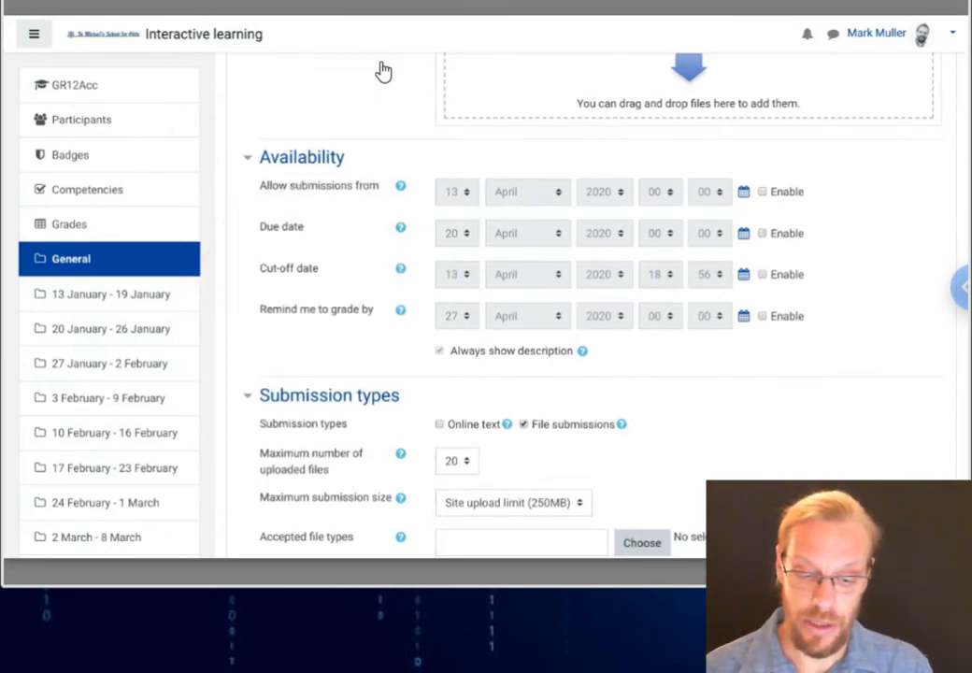
Examine the assignment's Submission types options and the remaining settings sections down to the save options.
scroll(383, 71, down, 1)
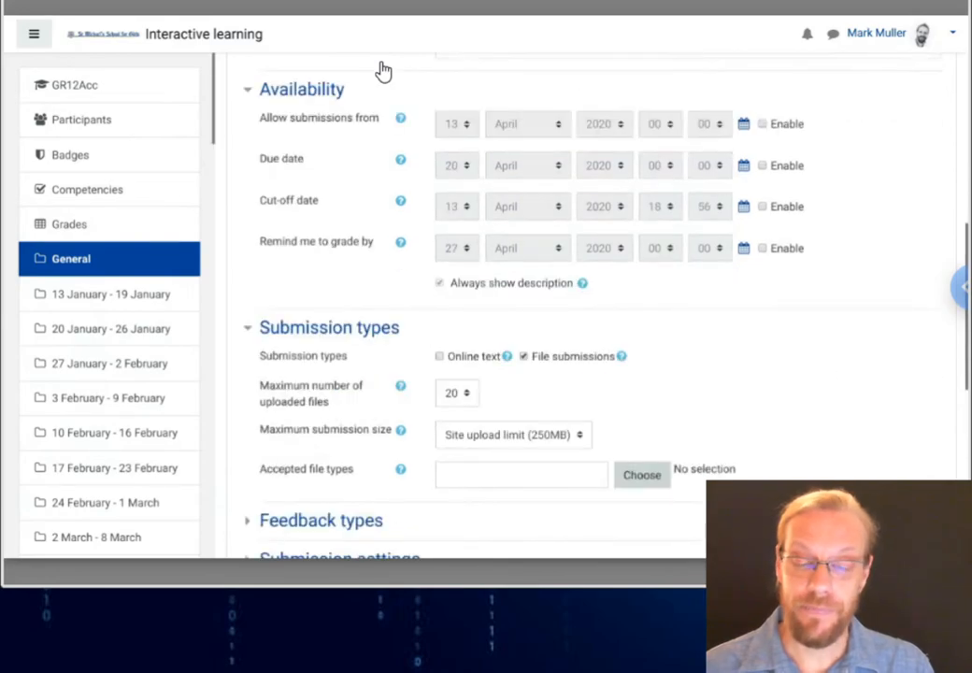
scroll(383, 71, down, 1)
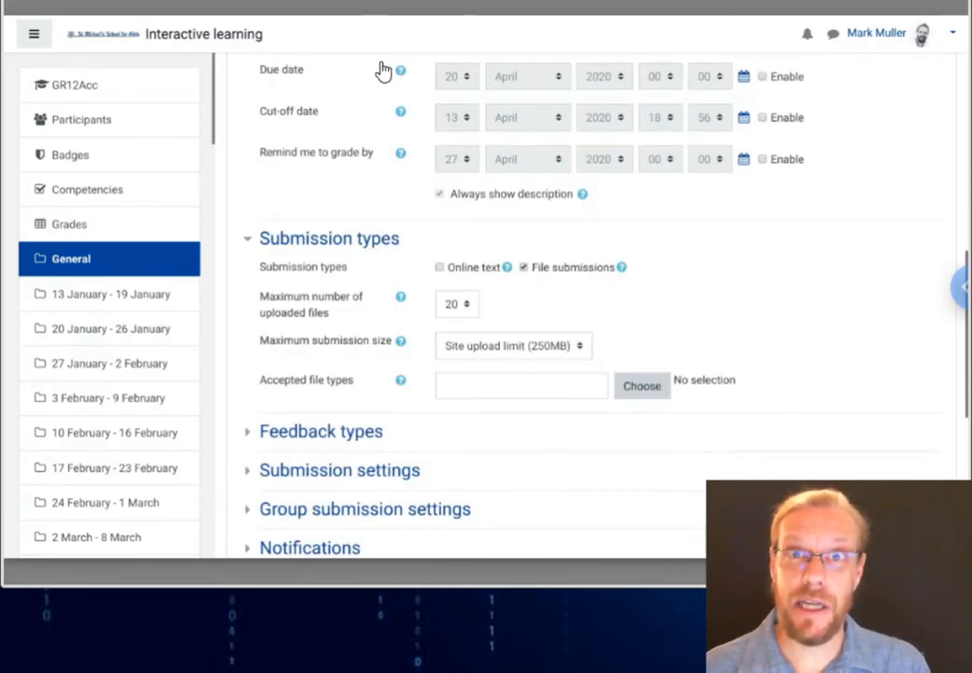
scroll(383, 71, down, 1)
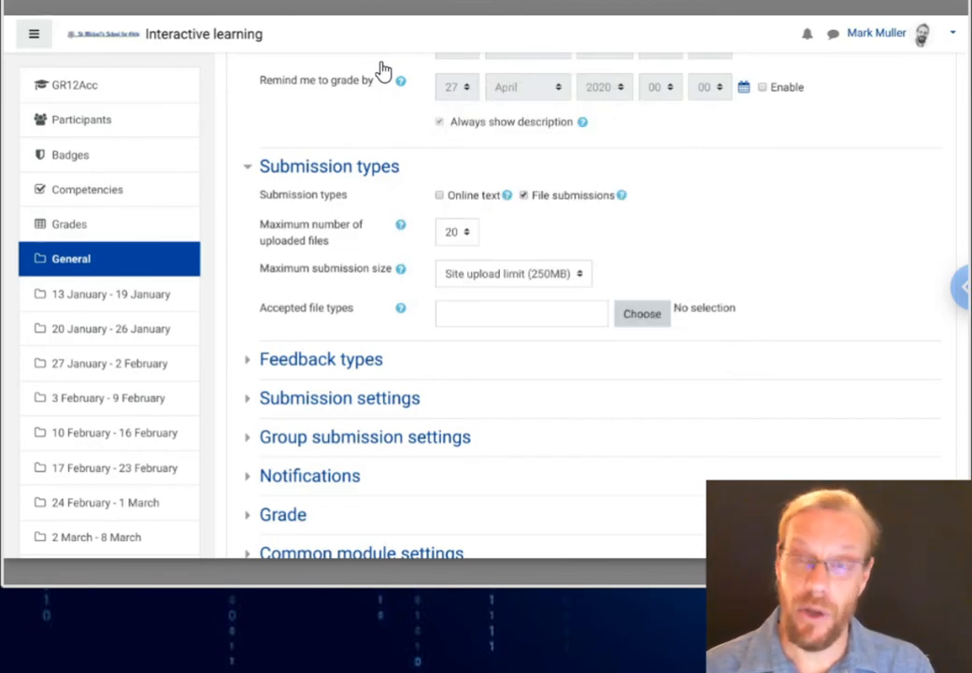
scroll(383, 71, down, 1)
scroll(383, 71, down, 1)
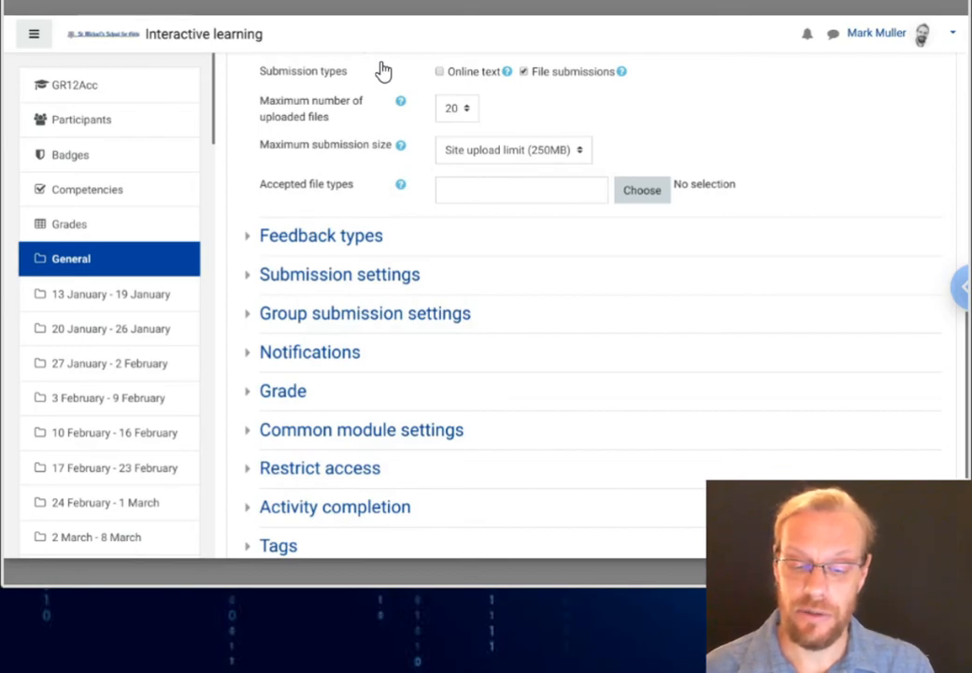
scroll(383, 71, down, 3)
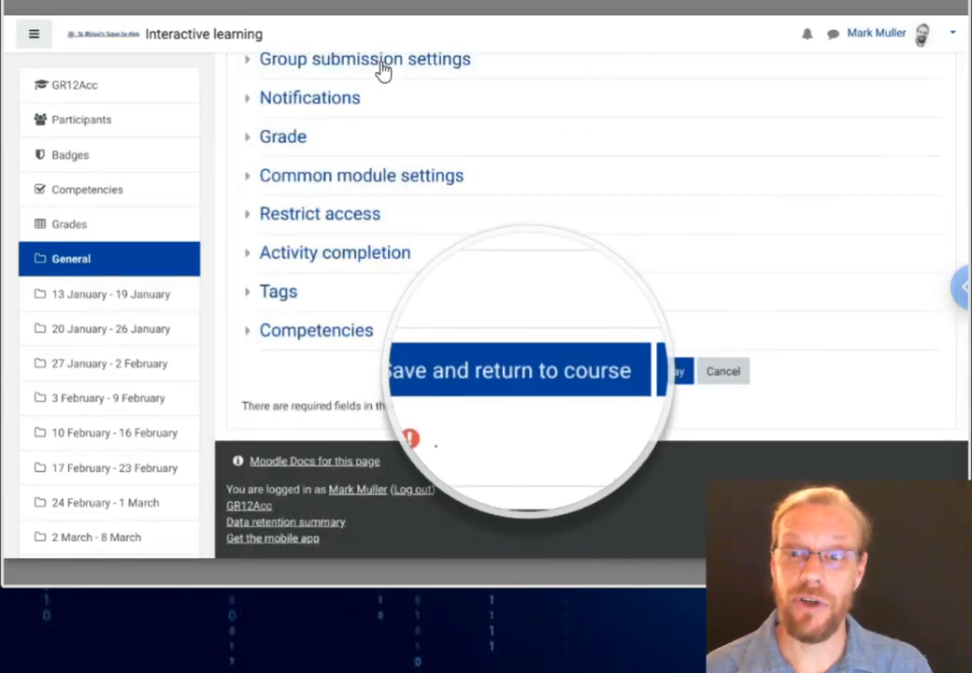
scroll(383, 71, up, 3)
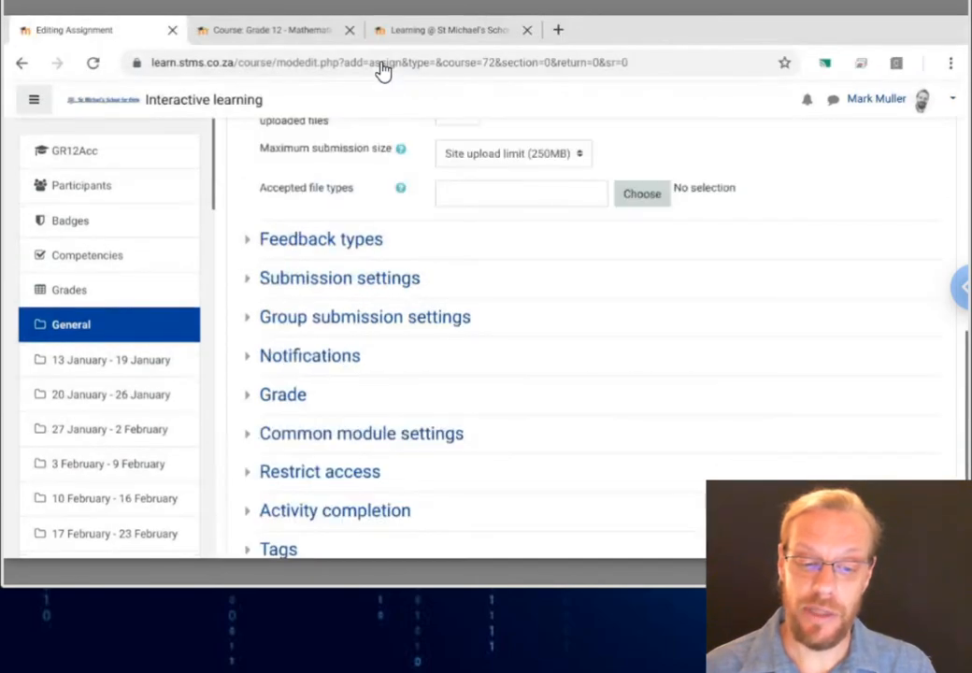
scroll(383, 71, up, 10)
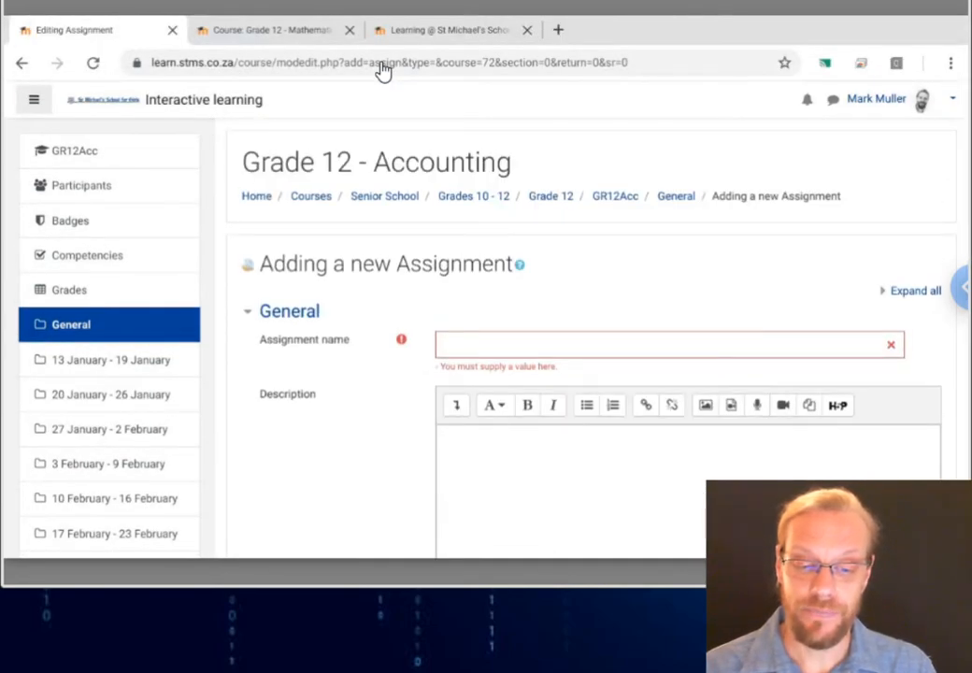
Review the site announcements and My courses list on the school's home page, and return to the assignment form.
key(ctrl+shift+Tab)
scroll(383, 71, down, 1)
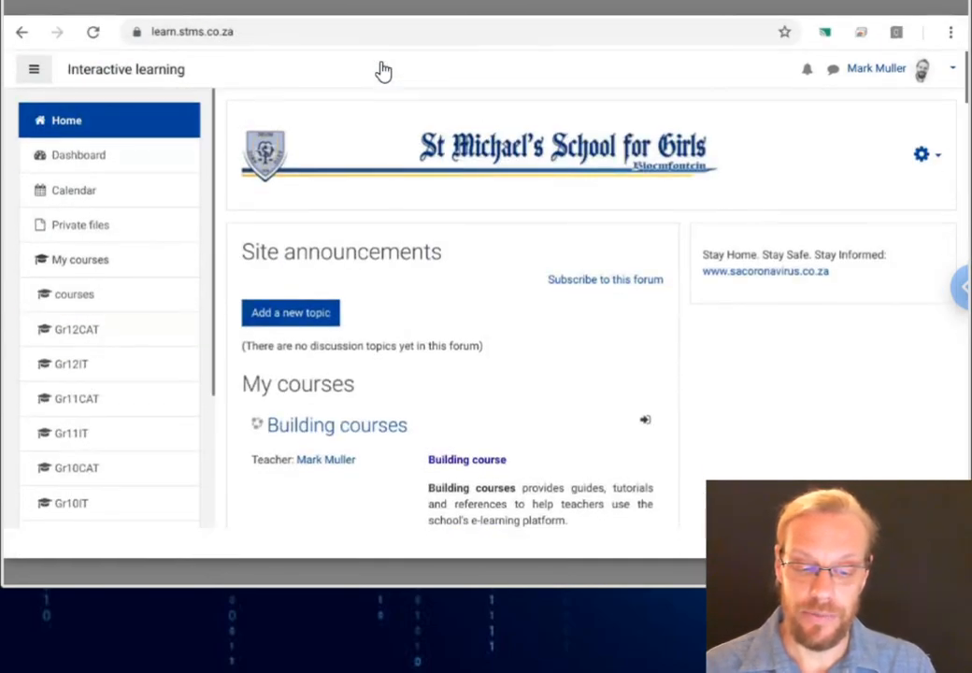
scroll(383, 71, down, 4)
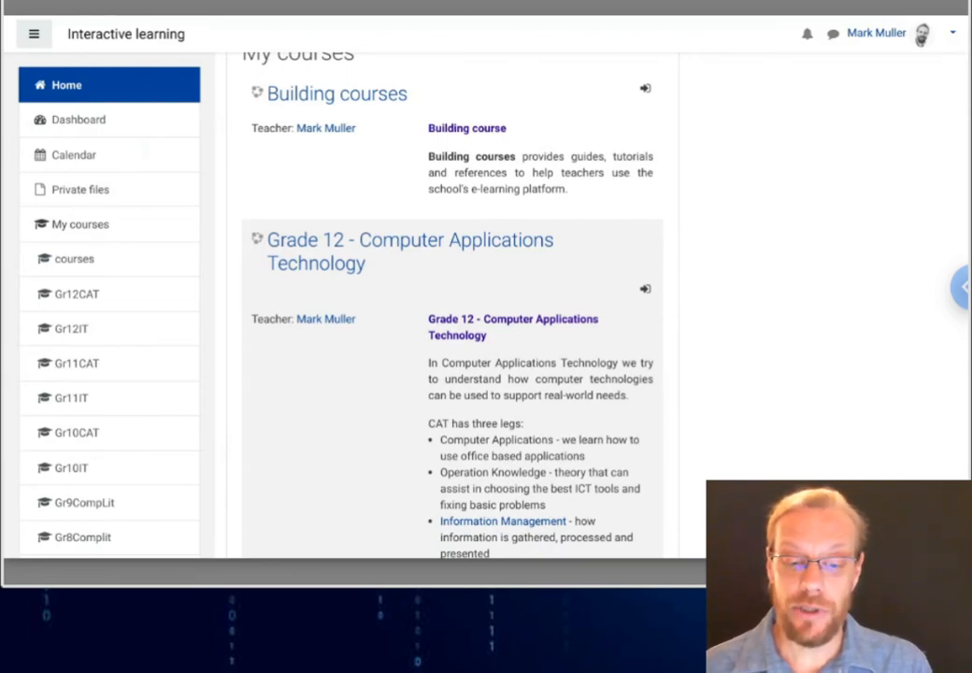
scroll(920, 37, up, 5)
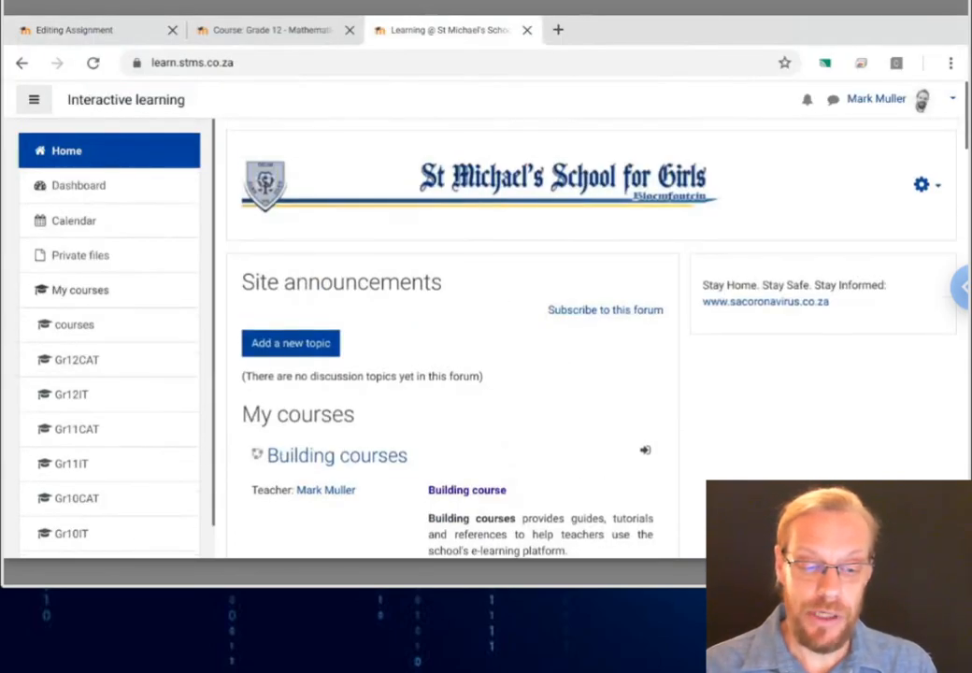
key(ctrl+Tab)
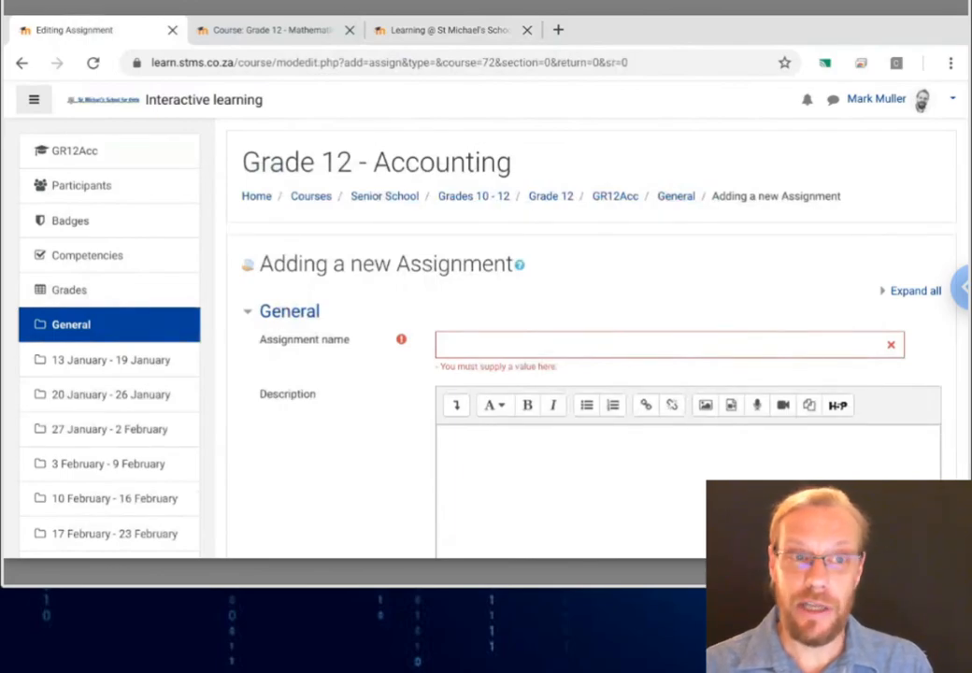
Leave the assignment form without saving, and review the participants list of the Grade 12 - Accounting course.
key(alt+Left)
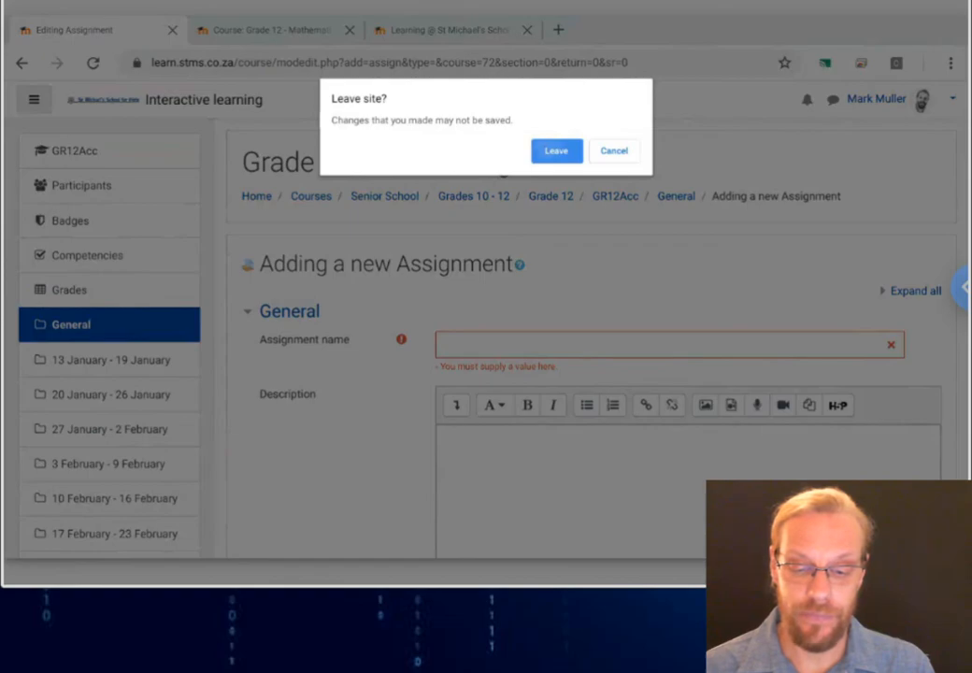
key(Return)
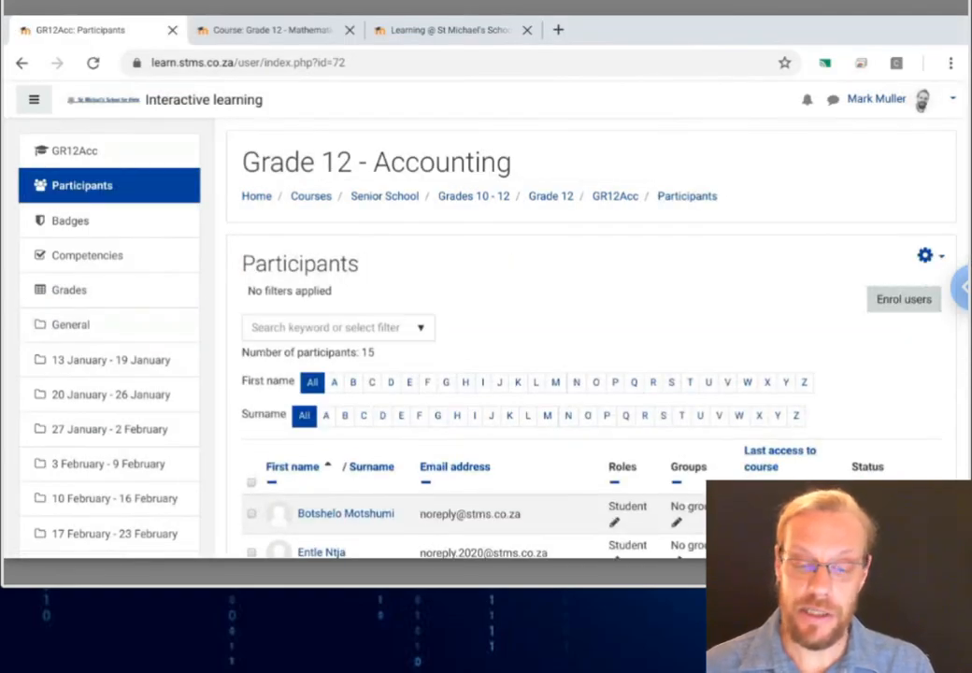
scroll(579, 327, down, 5)
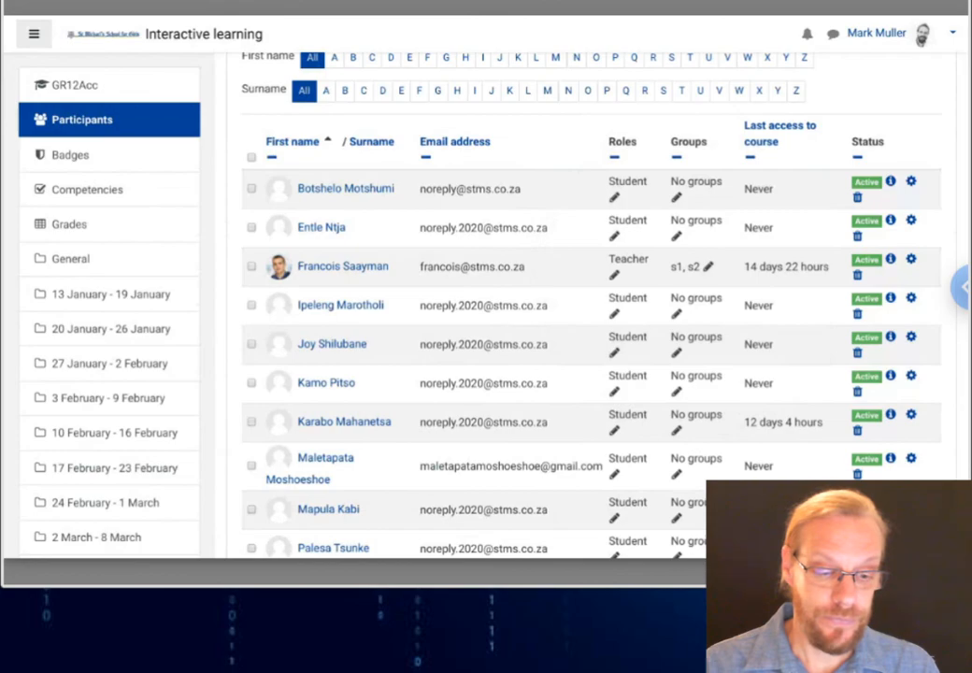
scroll(589, 308, up, 2)
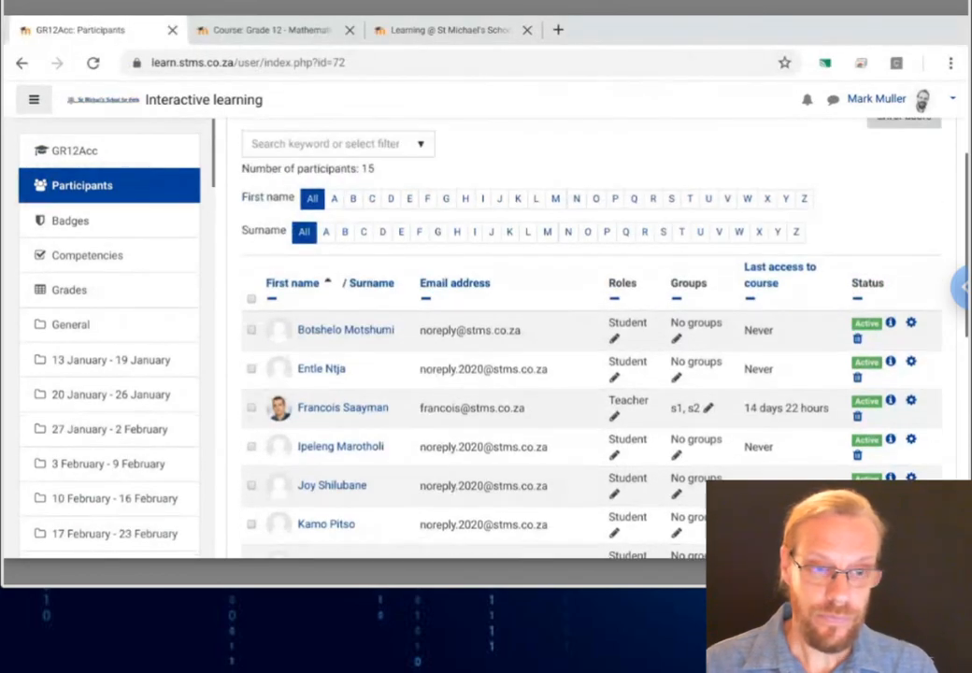